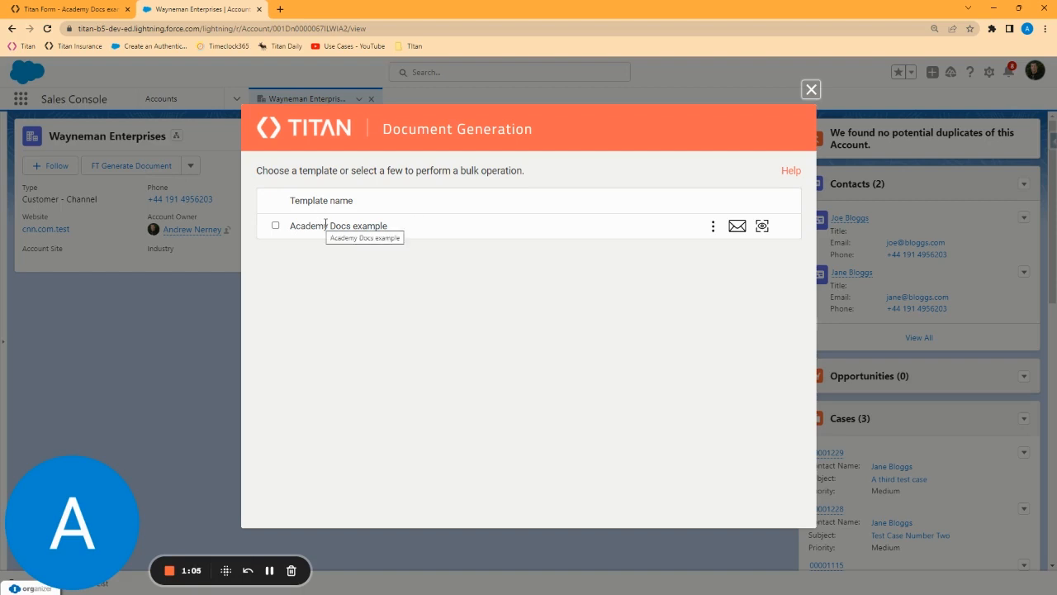
Close the document generation window, switch to Titan, and open the Users page of the account from the dashboard
left_click(811, 89)
left_click(118, 8)
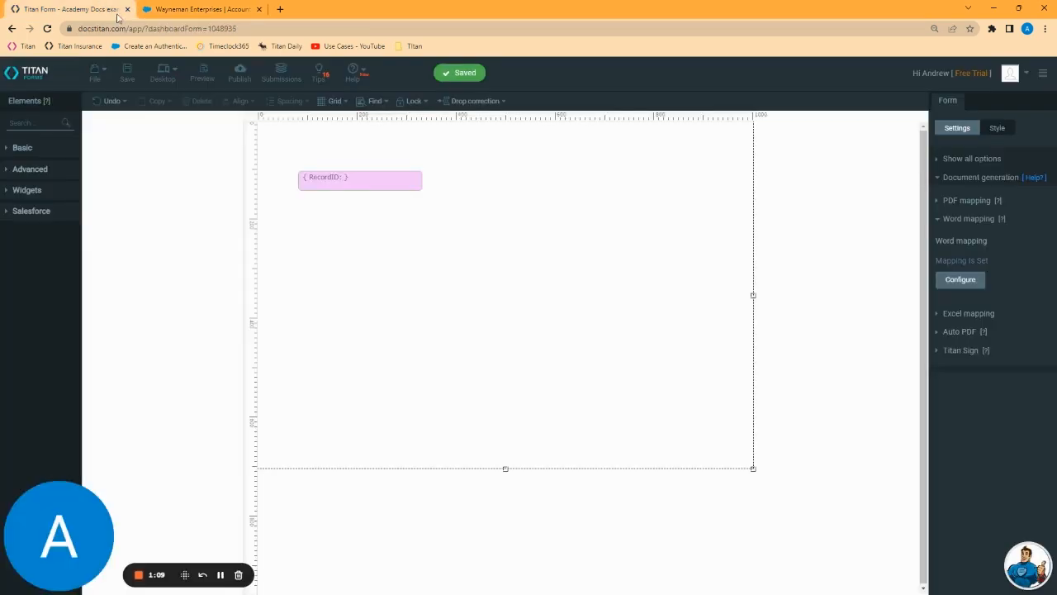
left_click(1042, 73)
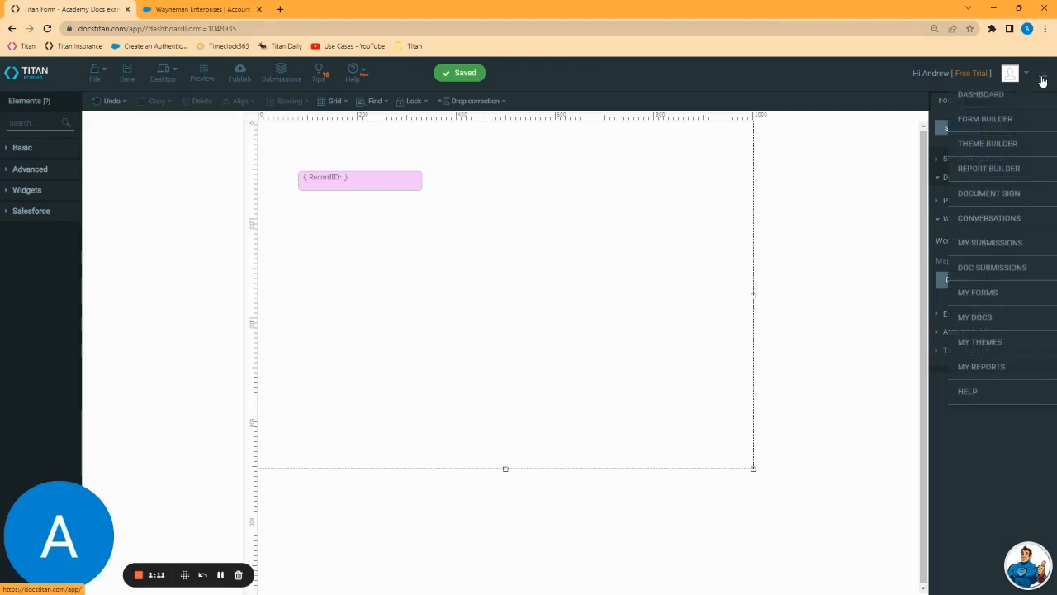
left_click(996, 100)
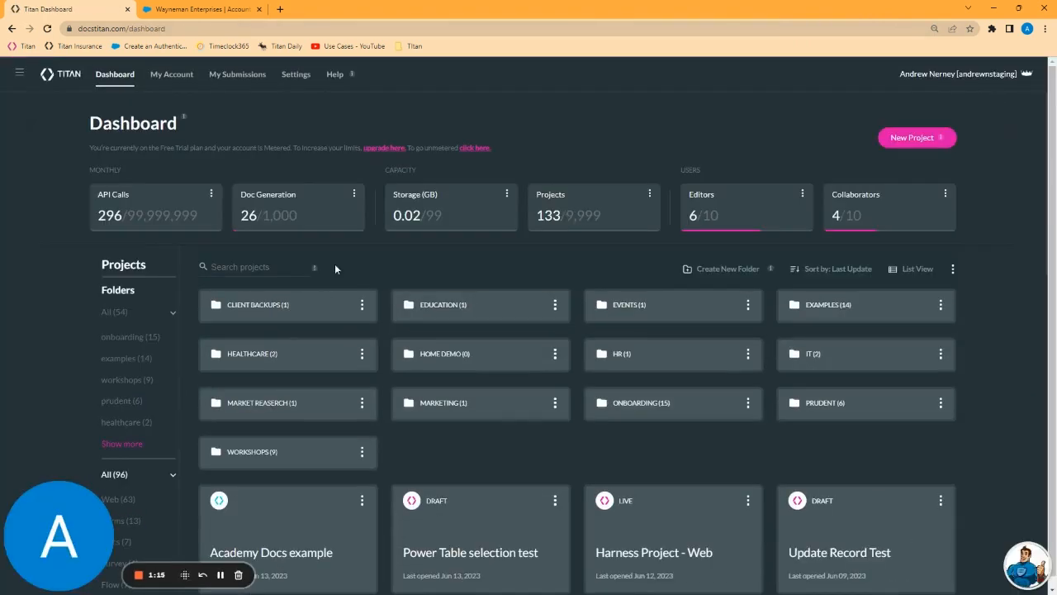
left_click(176, 79)
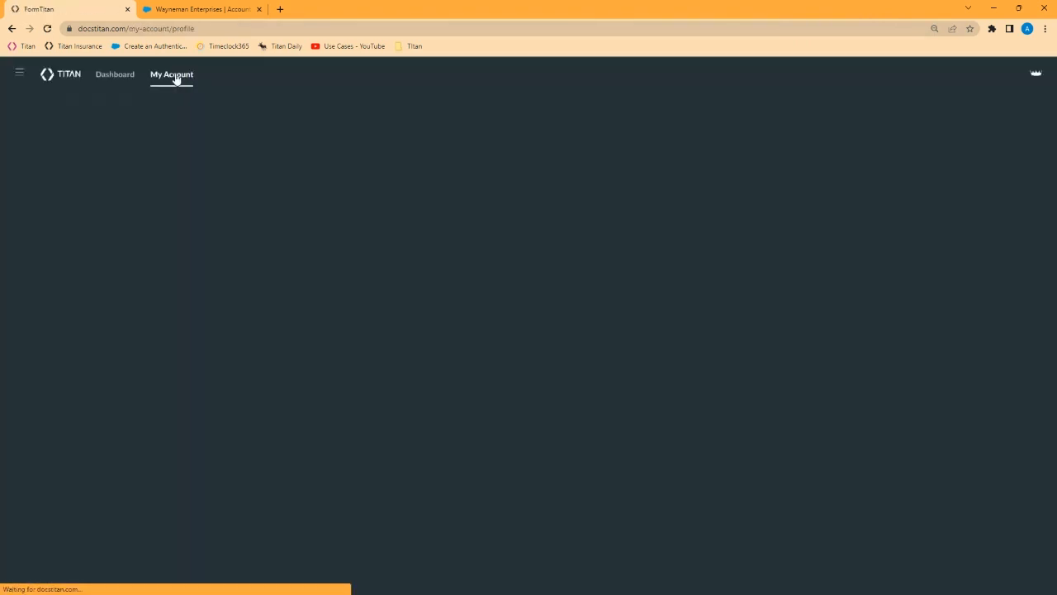
left_click(228, 164)
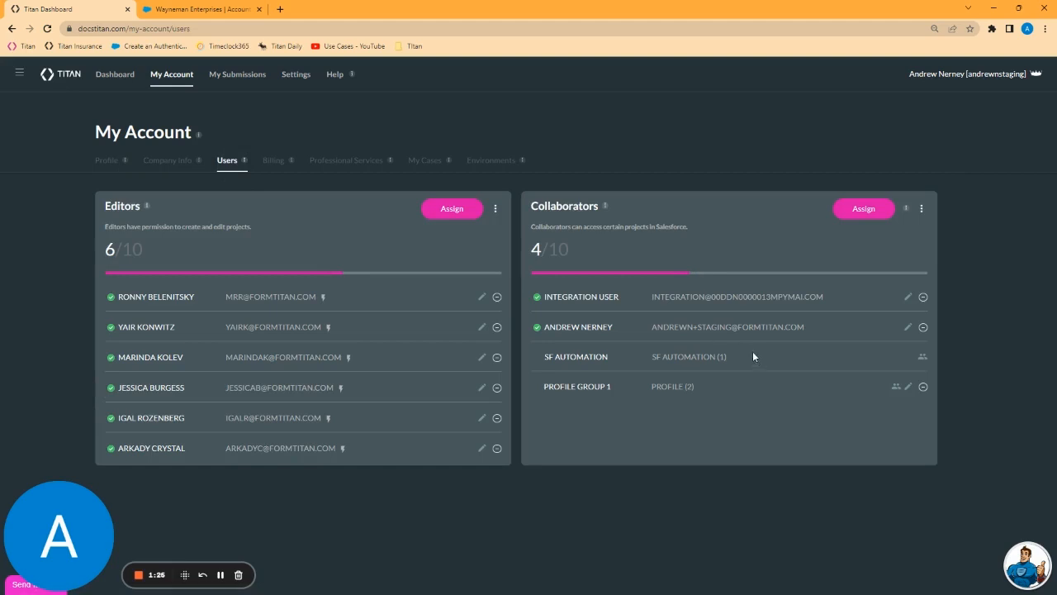
Review form permissions for the collaborator below the integration user, clearing and restoring submit access to Academy Docs example, and finish
left_click(909, 329)
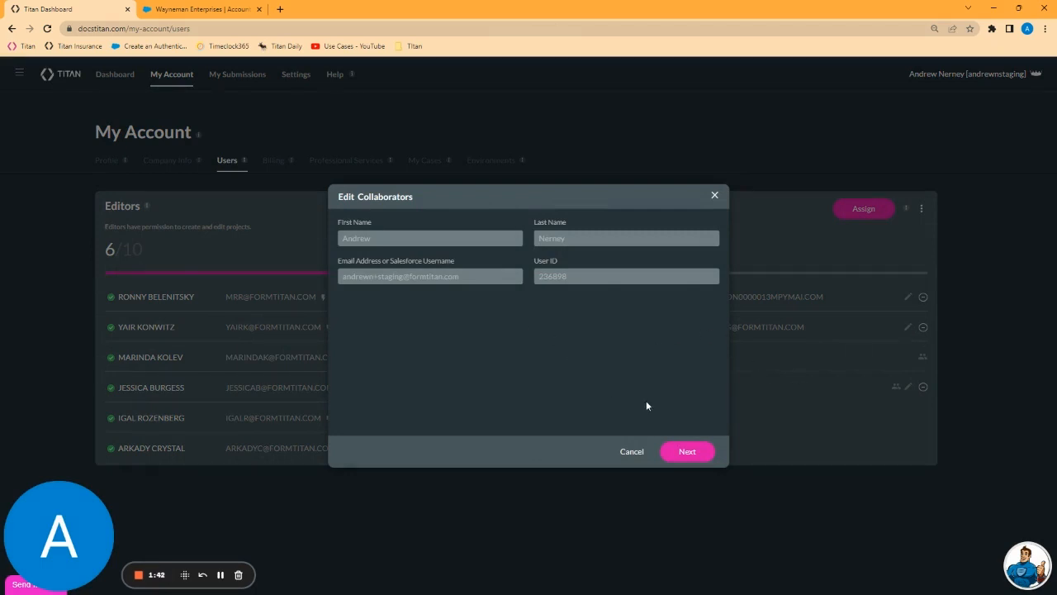
left_click(687, 452)
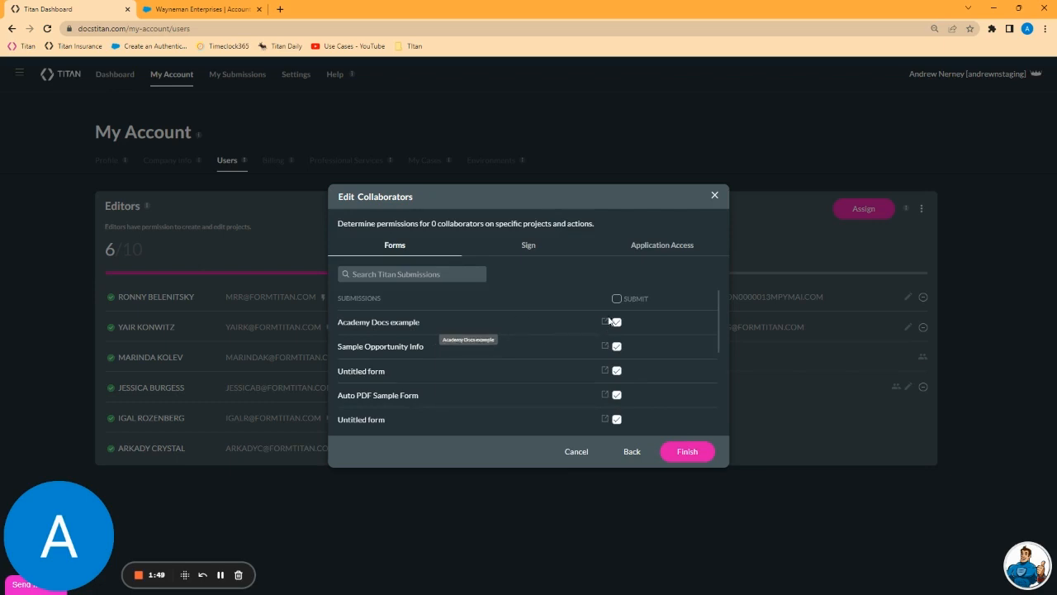
left_click(616, 322)
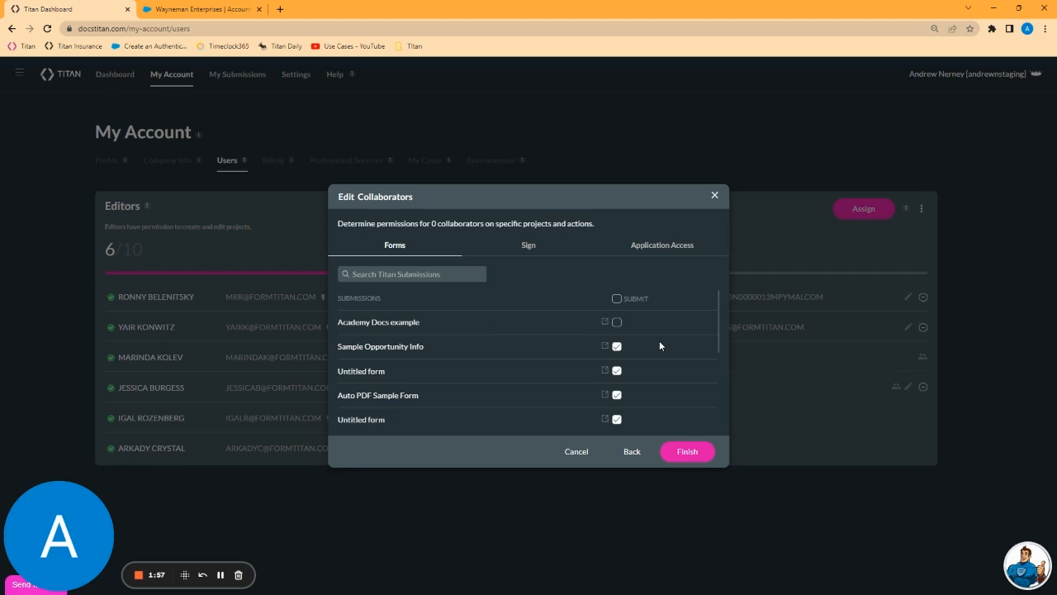
left_click(616, 323)
left_click(684, 453)
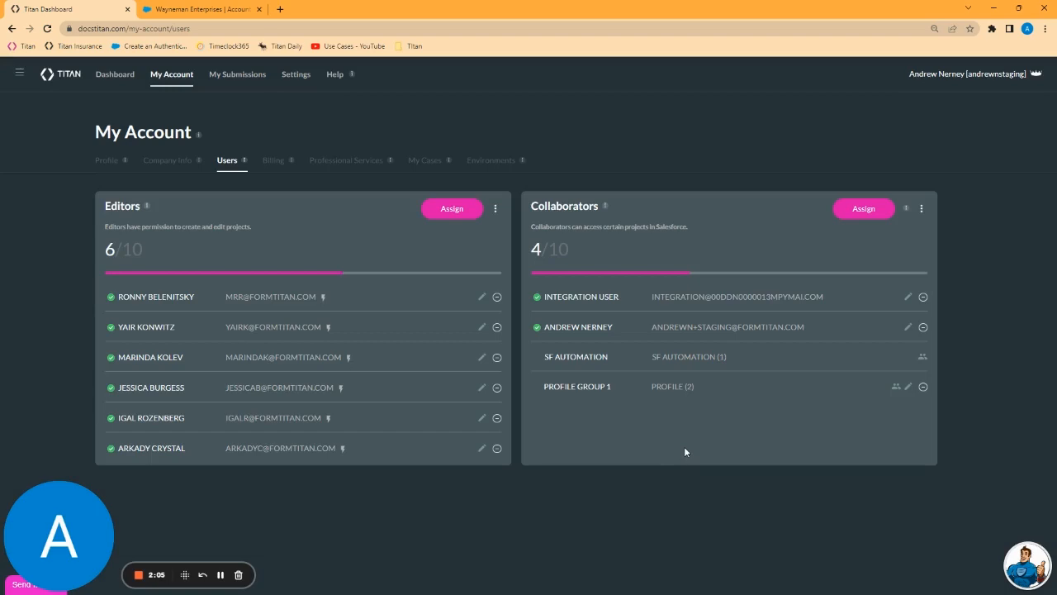
Return to the dashboard and open the Academy Docs example project for editing
left_click(114, 74)
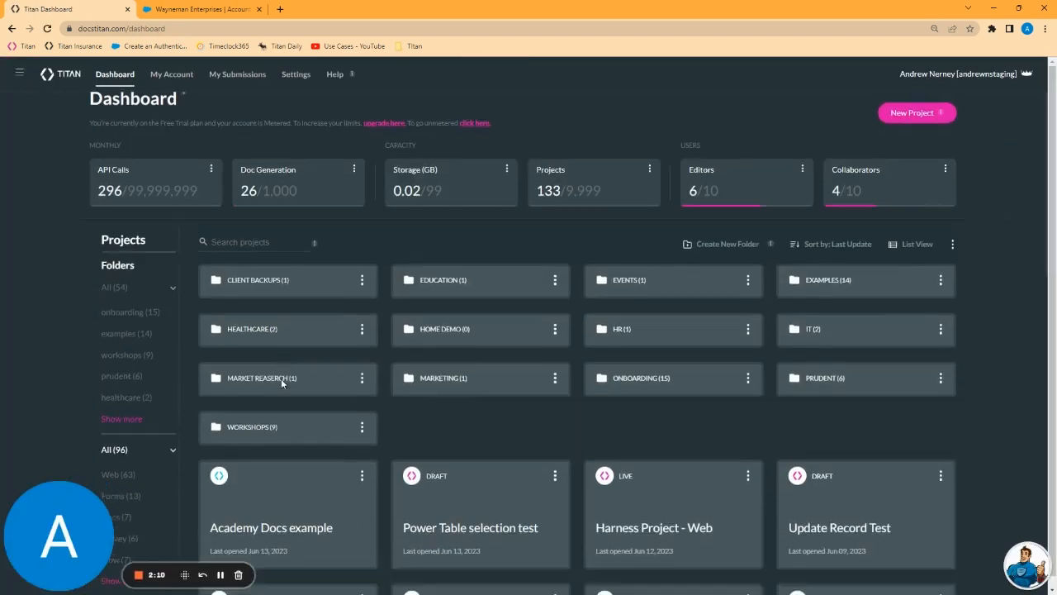
scroll(281, 378, "down", 2)
left_click(297, 434)
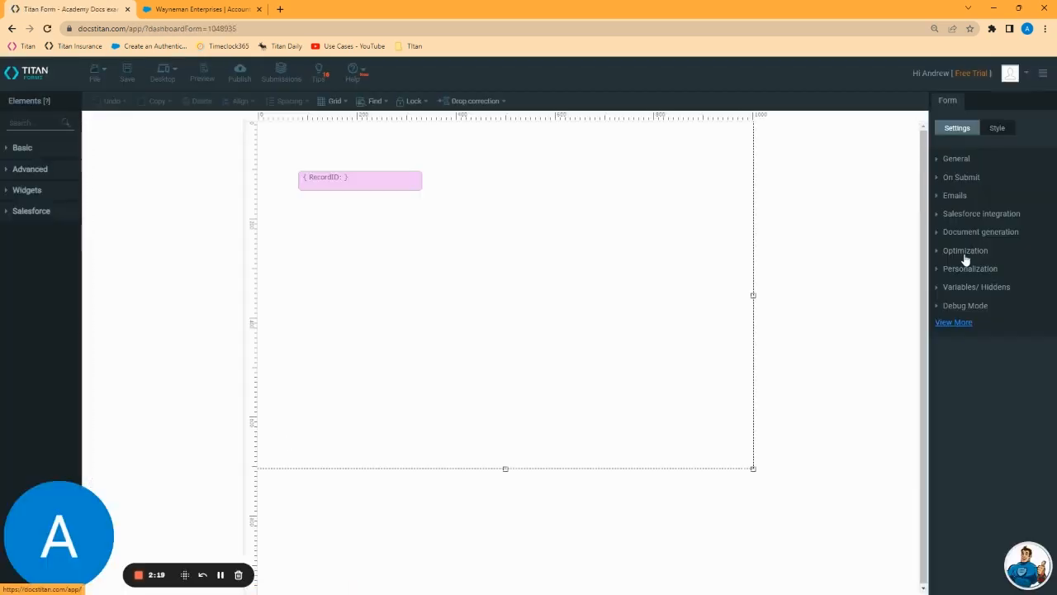
Review the objects configured in the form's Get From Salesforce integration and close it without applying changes
left_click(935, 213)
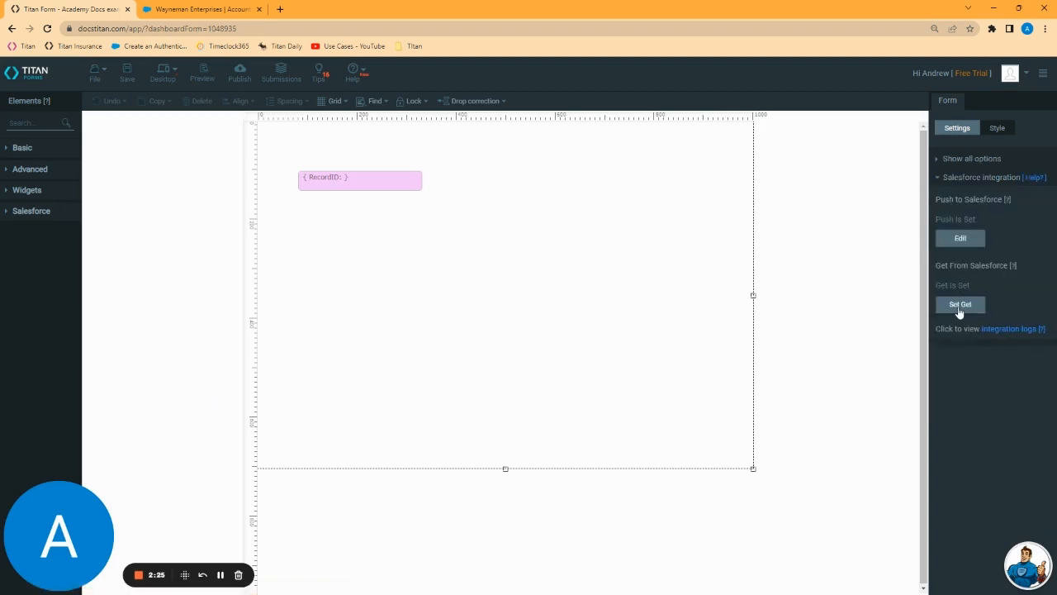
left_click(959, 304)
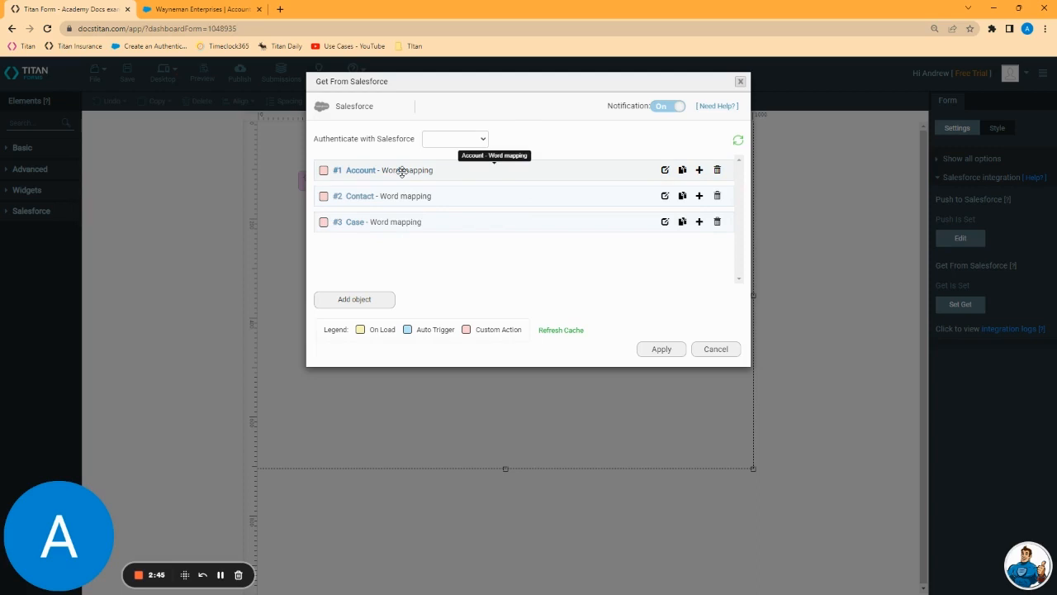
left_click(712, 349)
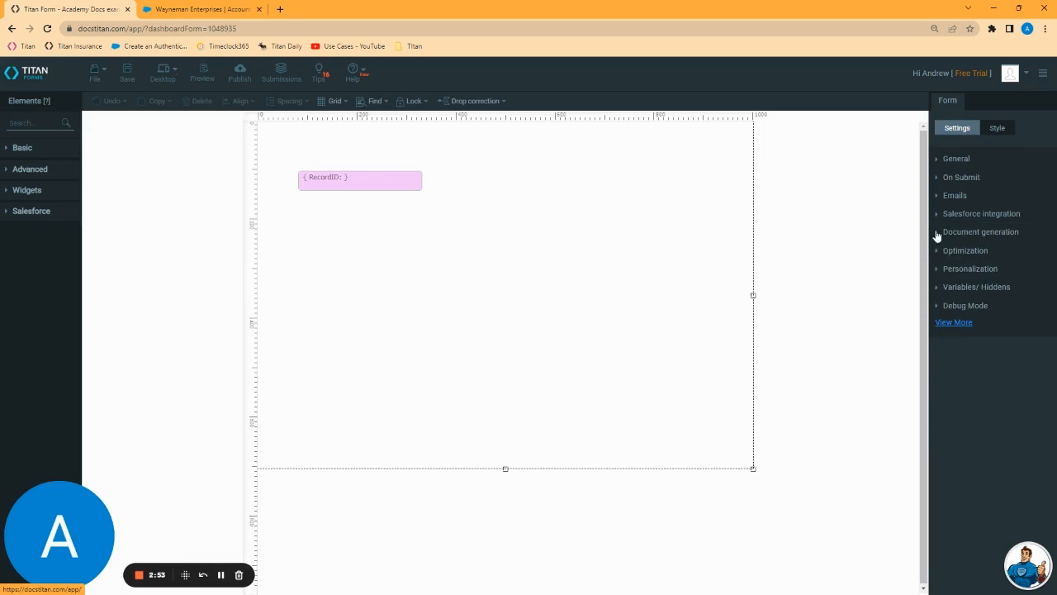
Open the Word mapping configuration from the form's document generation settings
left_click(941, 233)
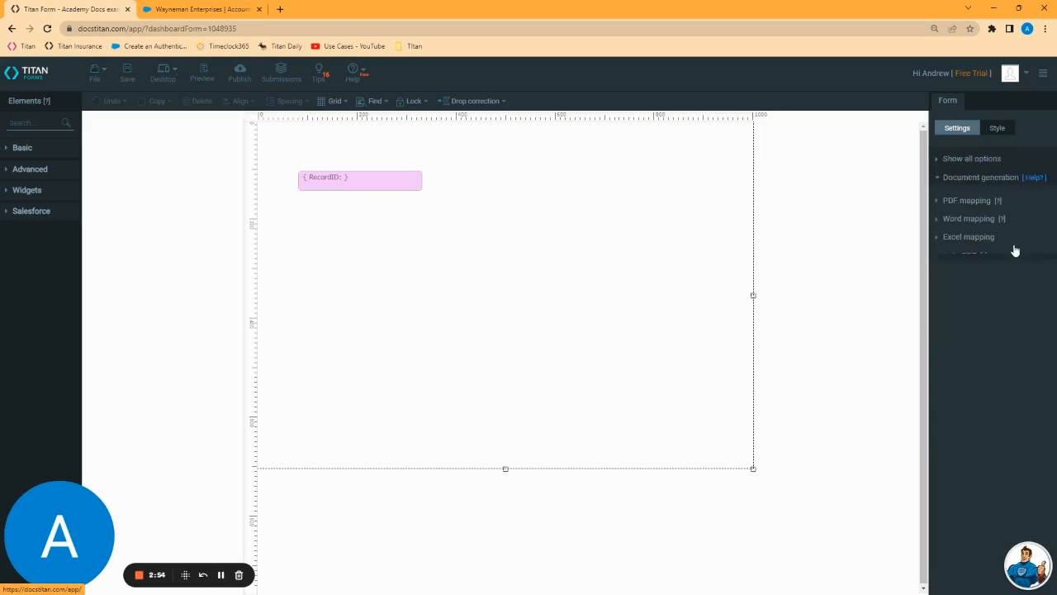
left_click(936, 219)
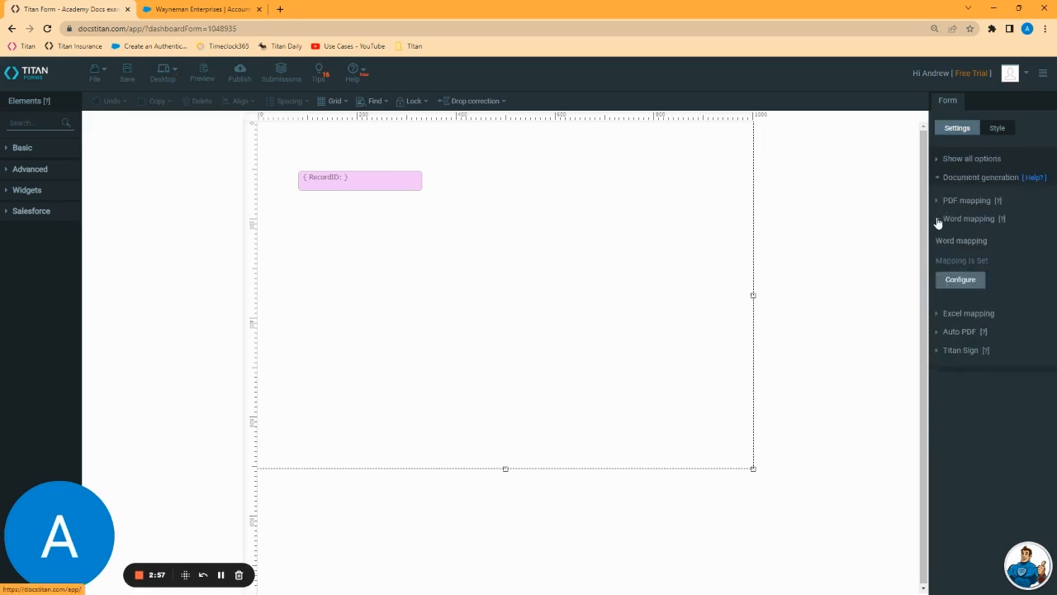
left_click(967, 281)
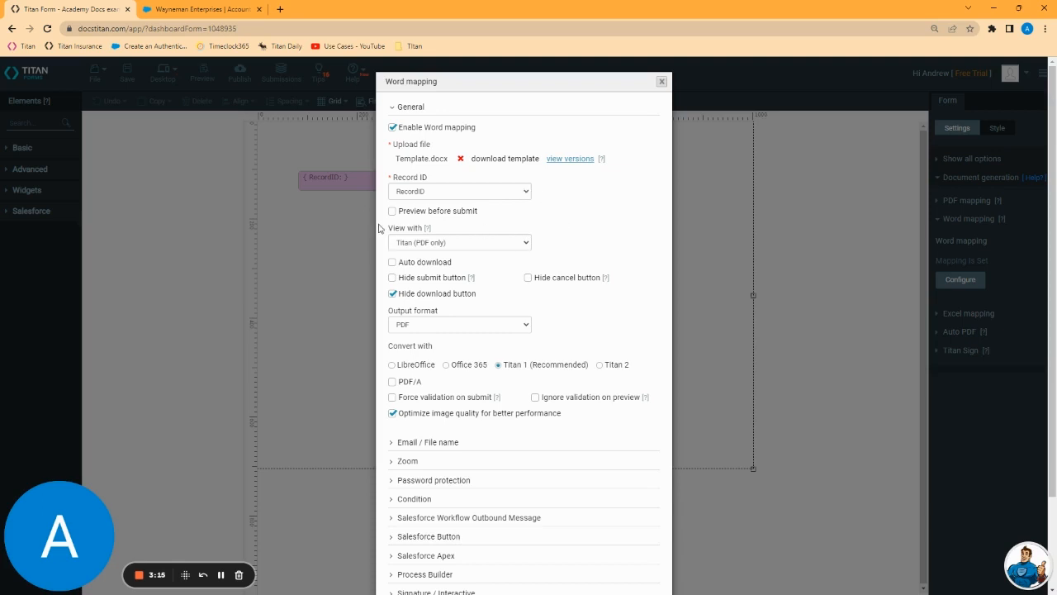
Try Microsoft as the Word mapping's viewer, and set it back to Titan (PDF only)
left_click(515, 245)
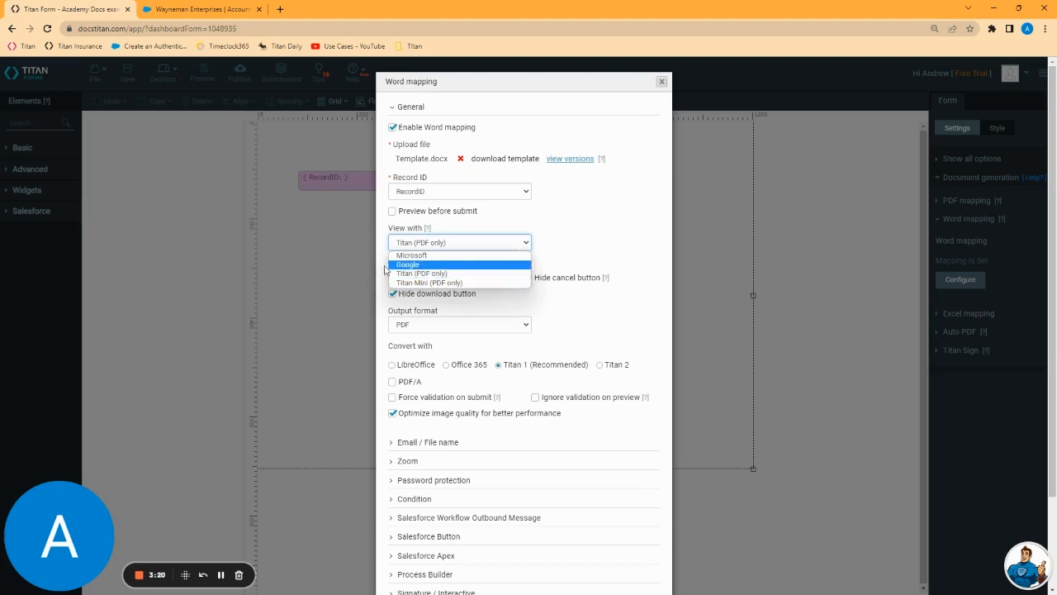
left_click(423, 258)
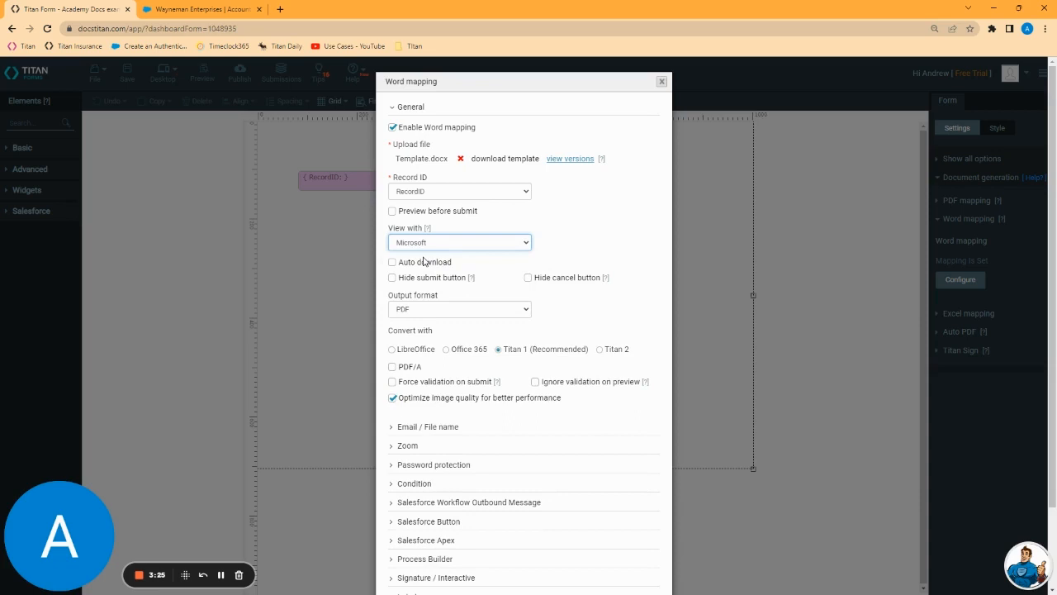
left_click(510, 246)
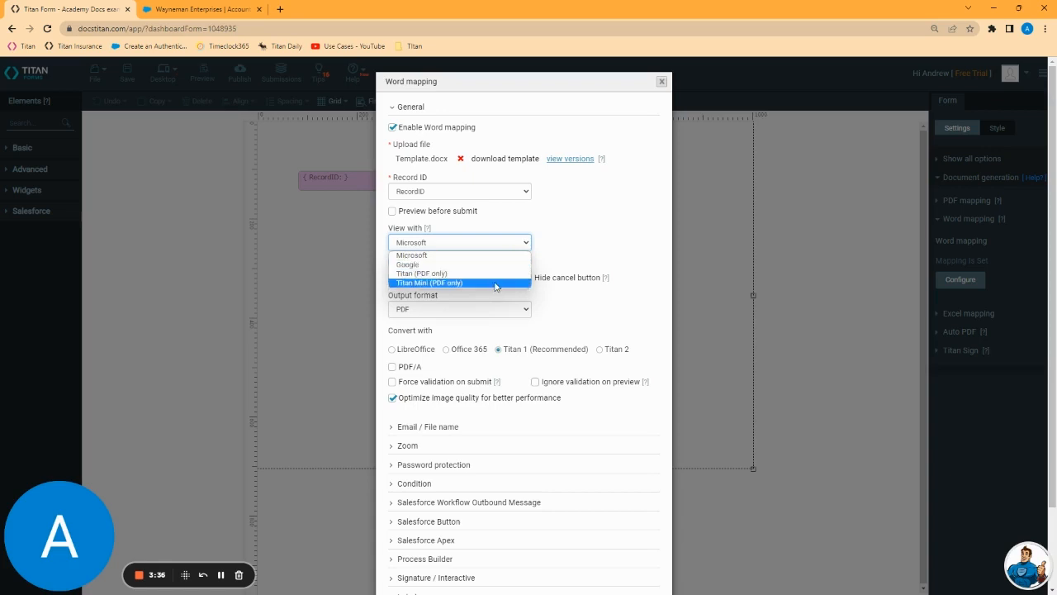
left_click(444, 274)
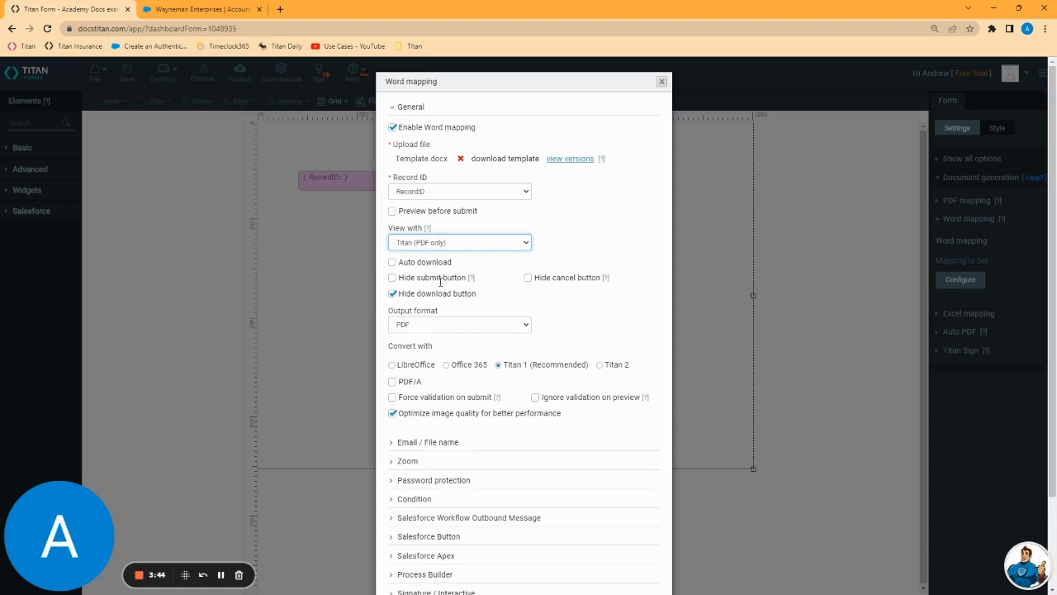
Open the Salesforce Button configuration of the Word mapping and check the form fields offered for mapping the record ID
scroll(558, 450, "down", 3)
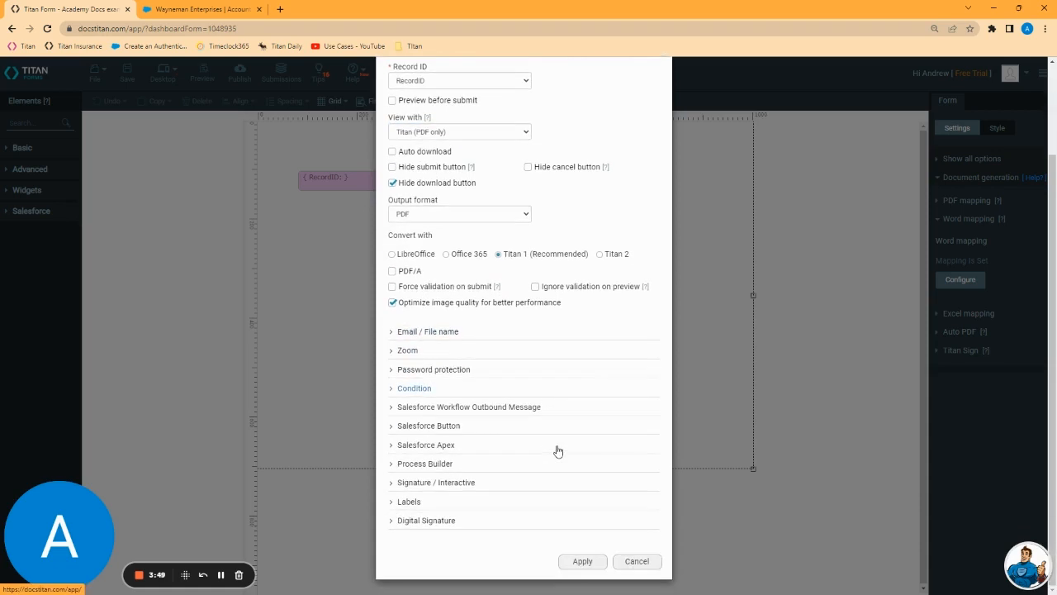
left_click(393, 428)
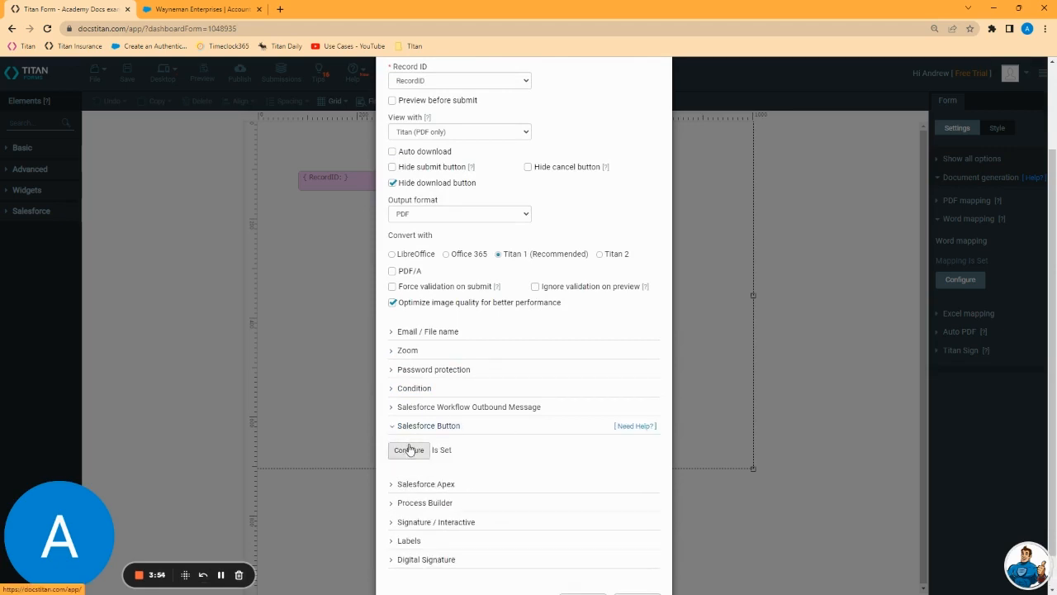
left_click(409, 450)
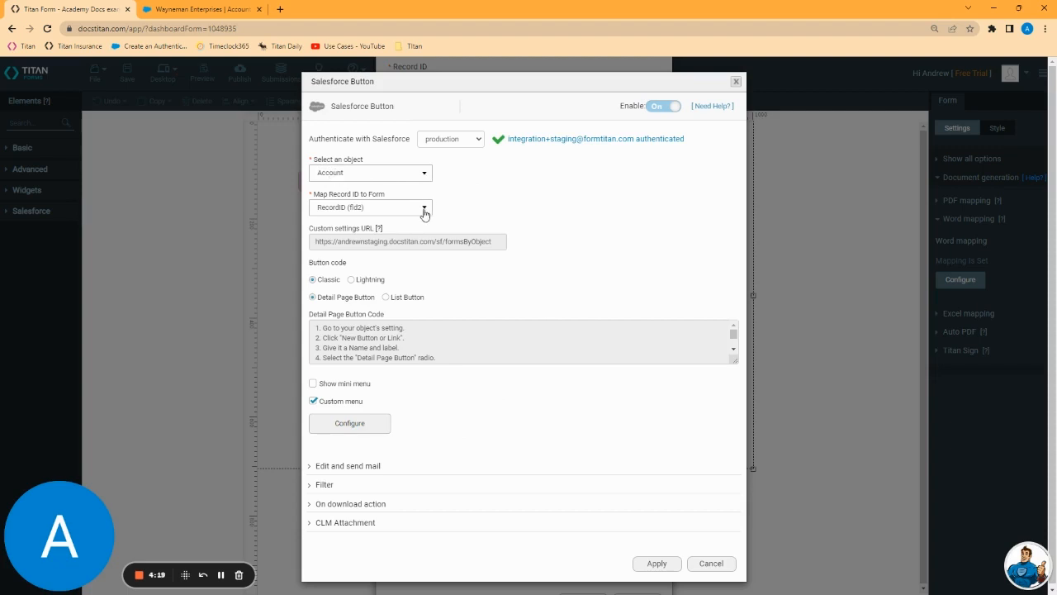
left_click(425, 214)
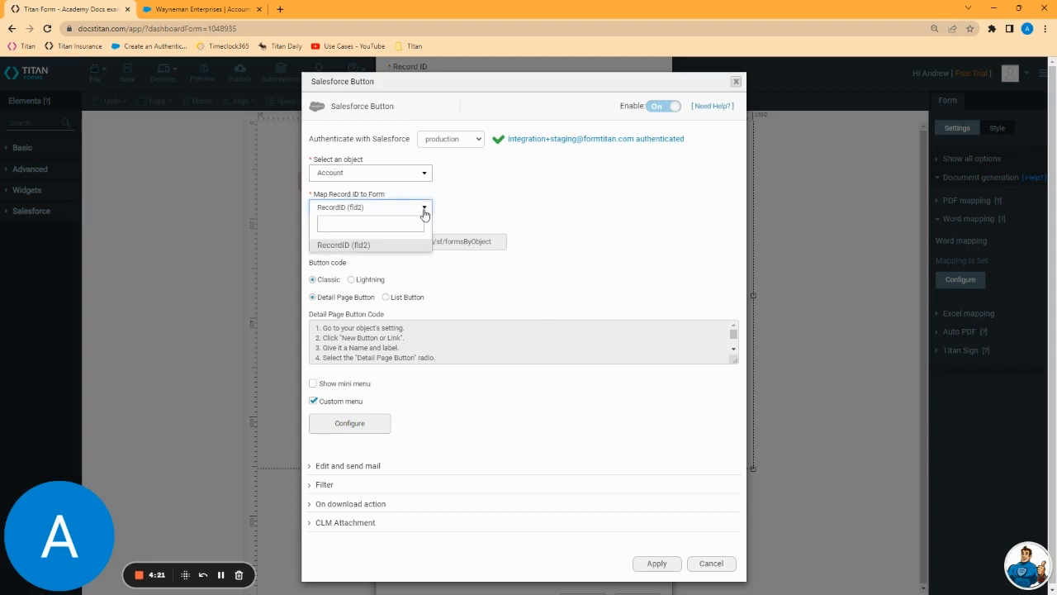
left_click(425, 214)
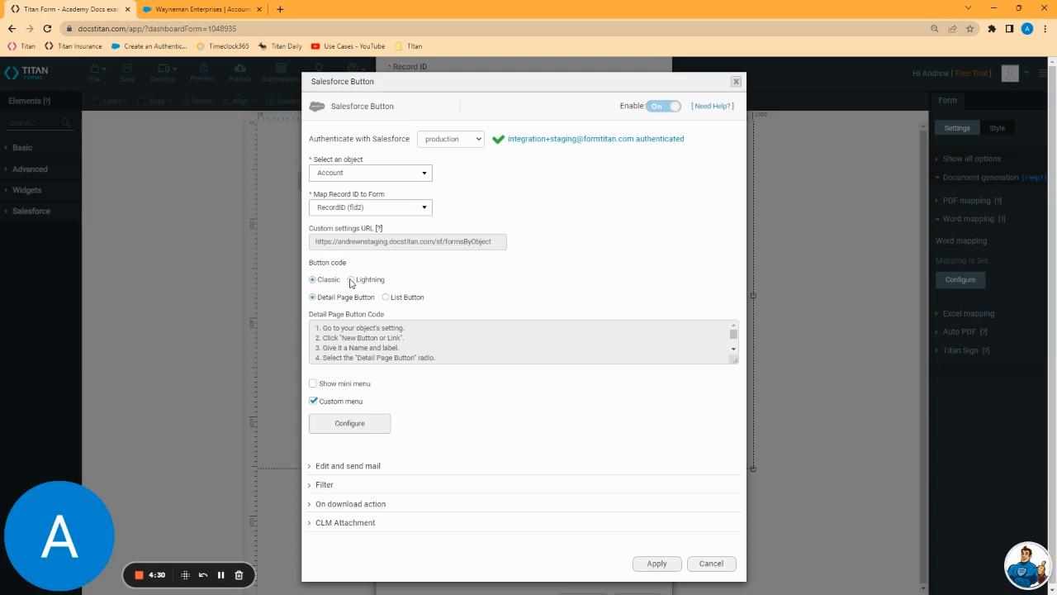
Compare the Classic and Lightning button code instructions, leaving the button code on Classic
left_click(351, 280)
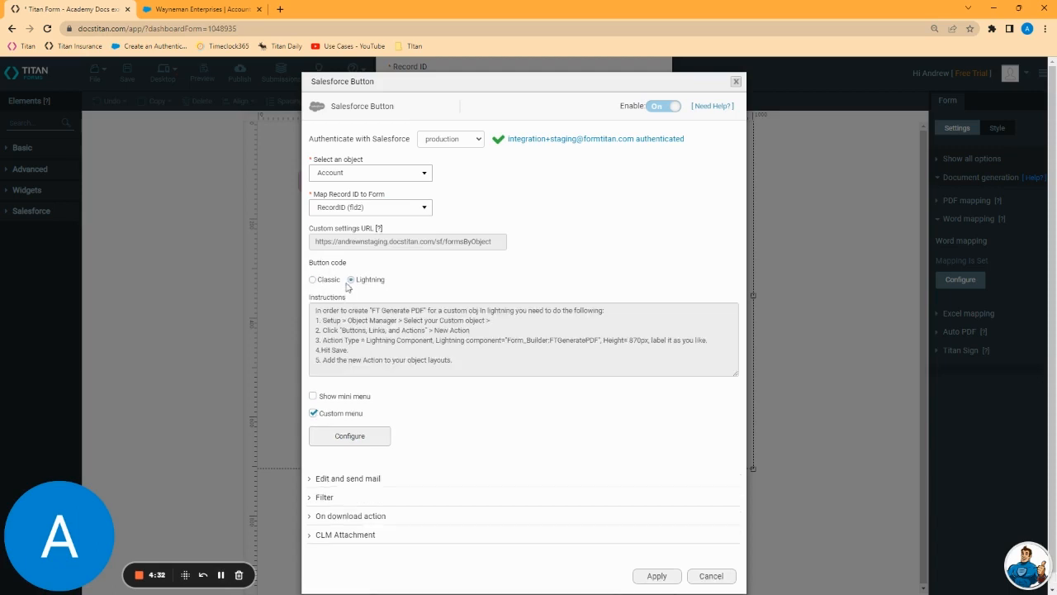
left_click(313, 283)
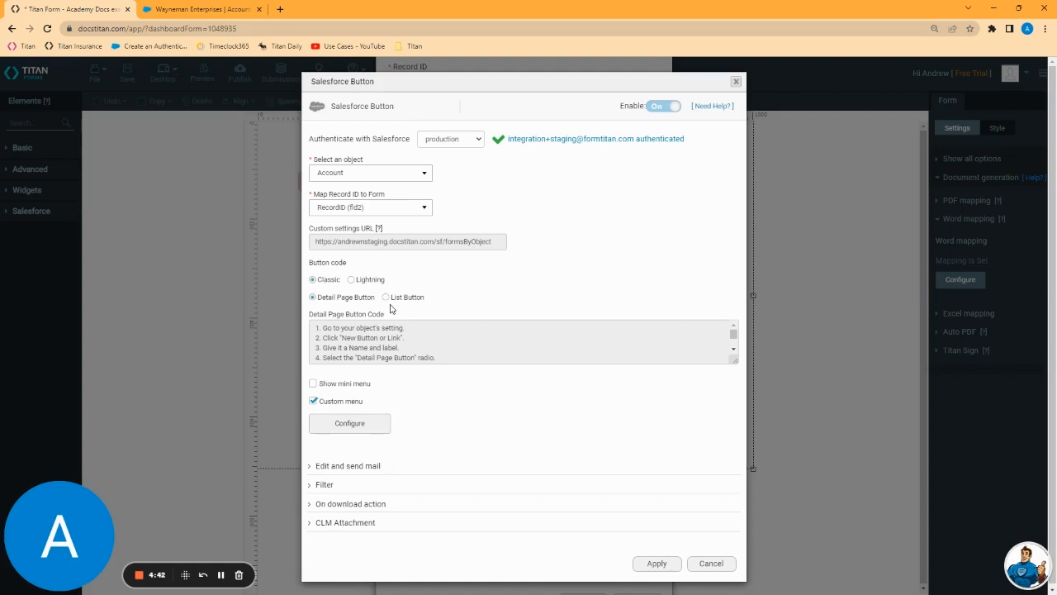
left_click(351, 280)
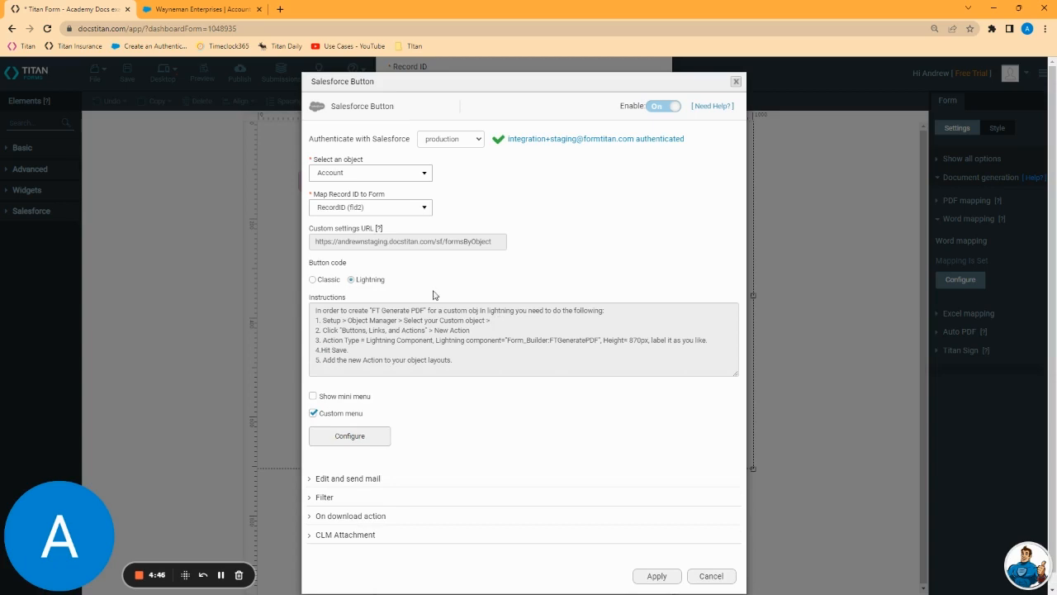
left_click(313, 279)
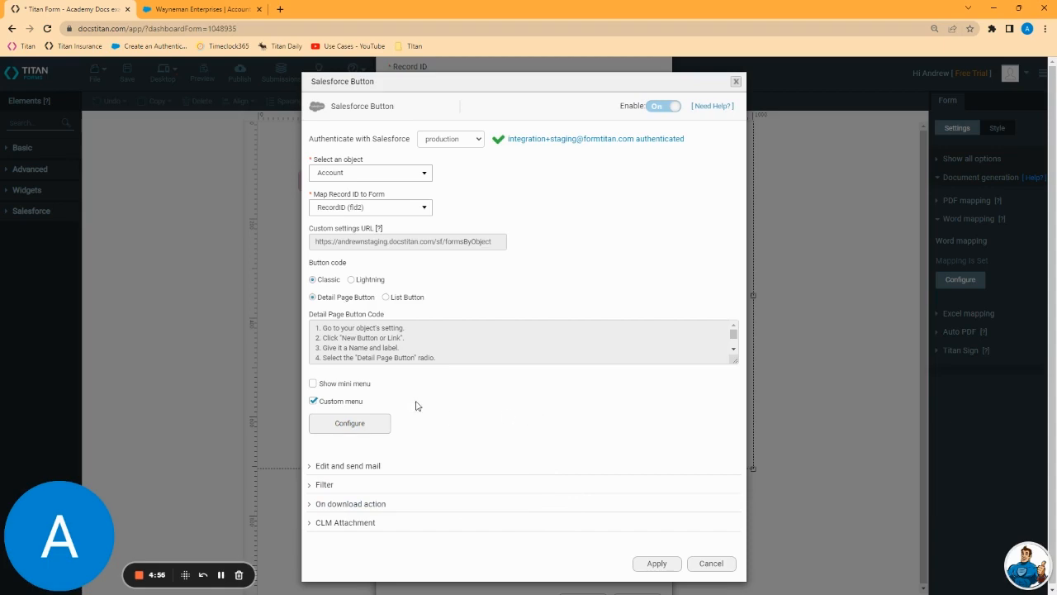
Disable the Salesforce button's custom menu, apply the button and Word mapping settings, and save the form
left_click(314, 402)
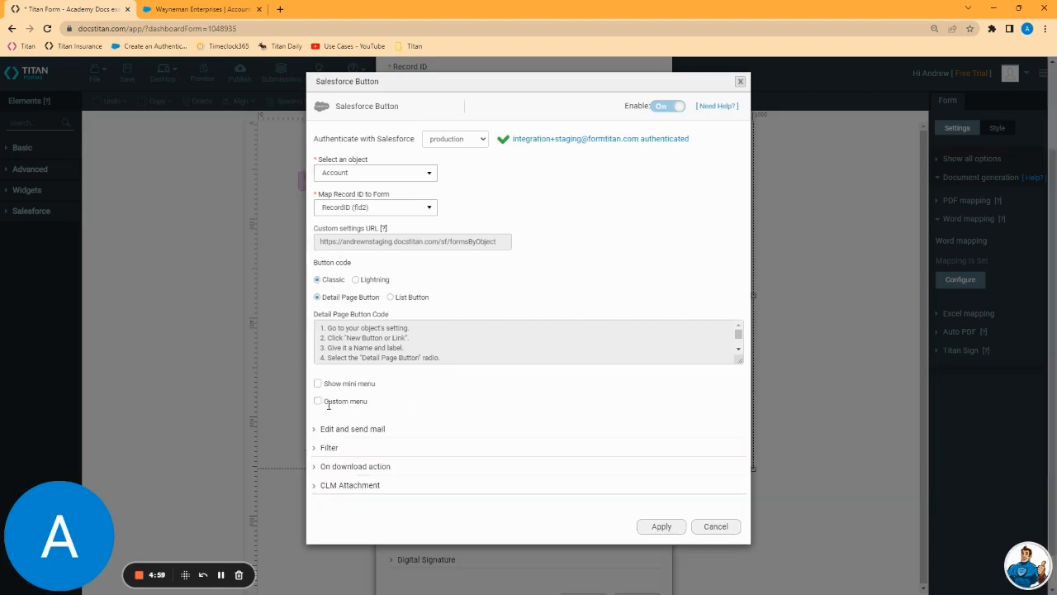
left_click(656, 526)
scroll(628, 570, "down", 1)
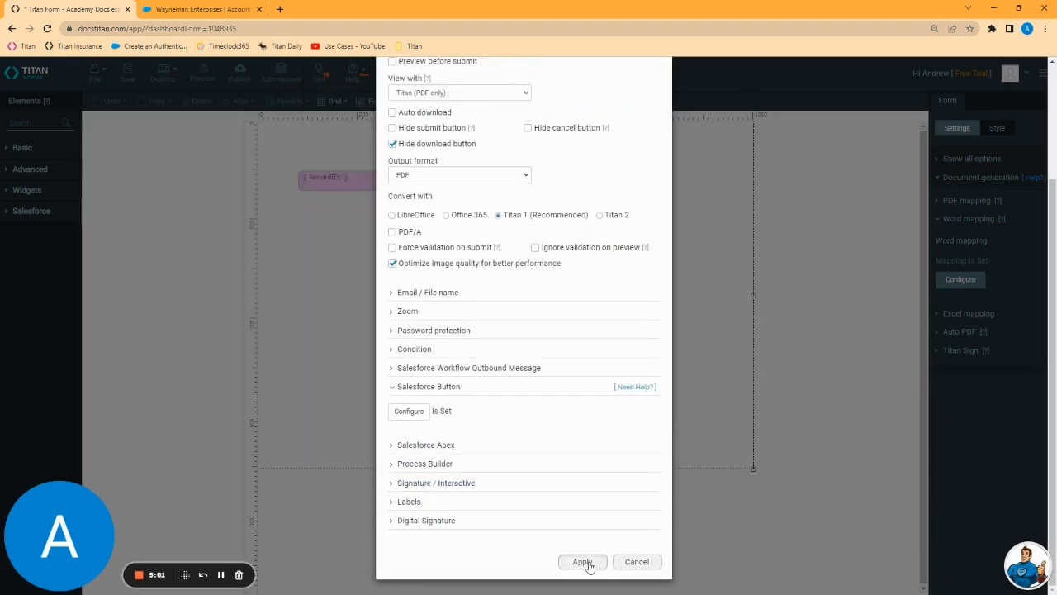
left_click(583, 561)
left_click(121, 74)
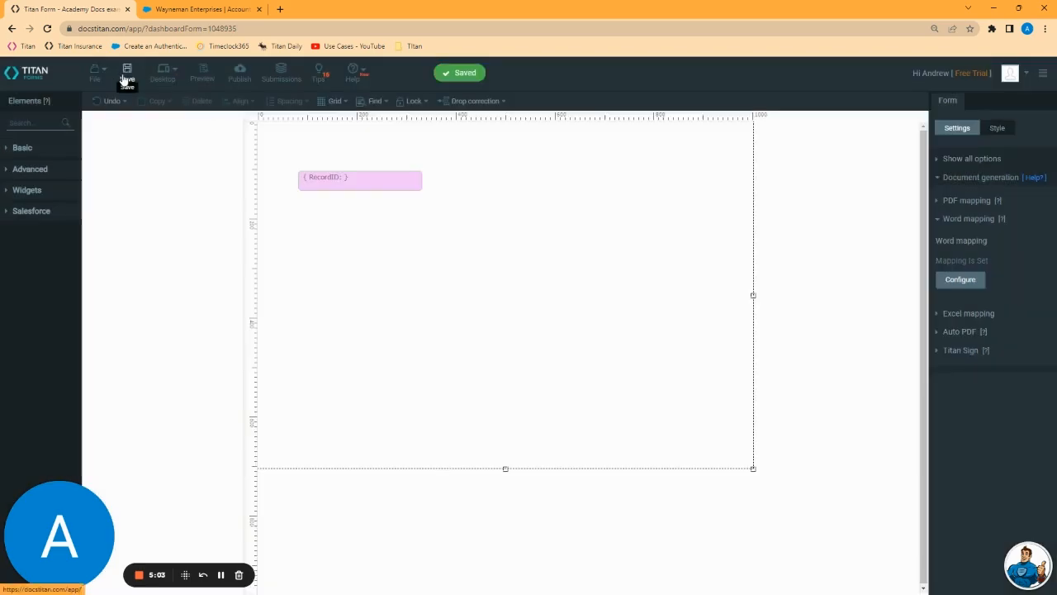
Switch to the Salesforce account record, launch FT Generate Document, and show the additional actions for the Academy Docs example template
left_click(199, 9)
left_click(121, 167)
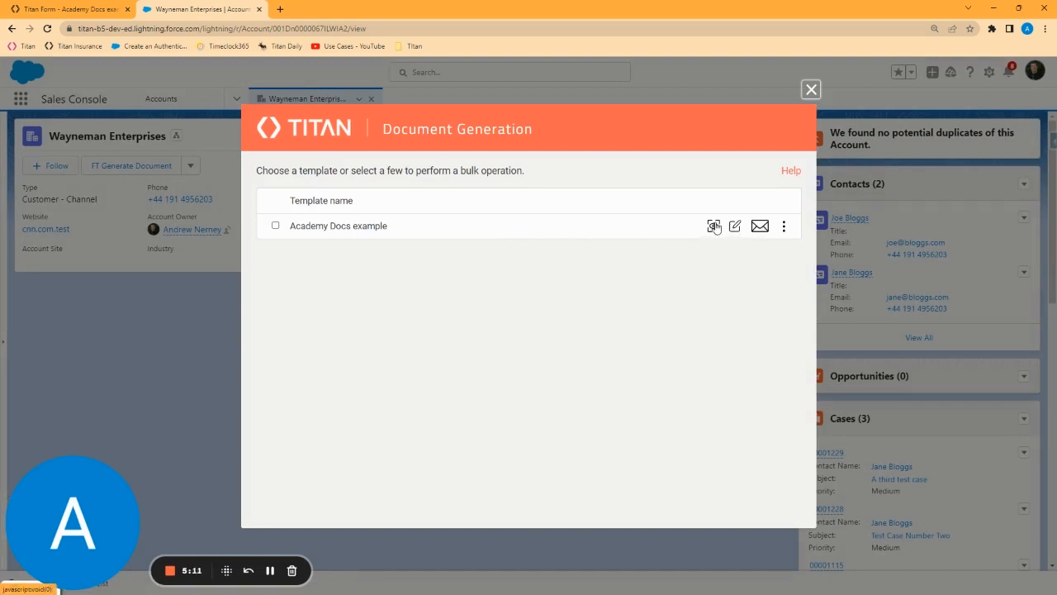
left_click(783, 226)
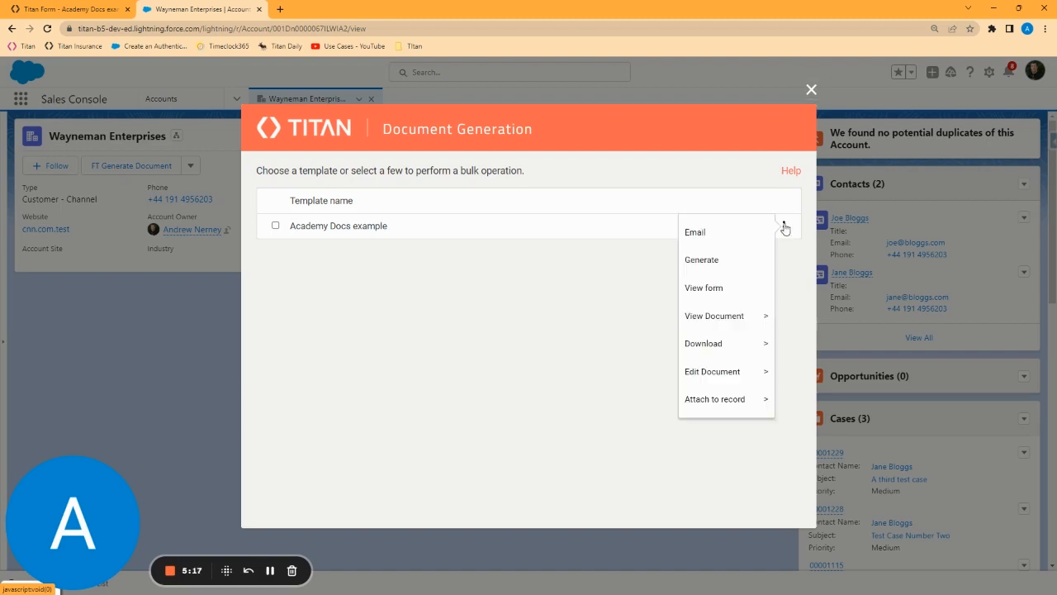
Review the view, download, edit and attach-to-record options offered for the Academy Docs example template, and close the document generation window
mouse_move(717, 329)
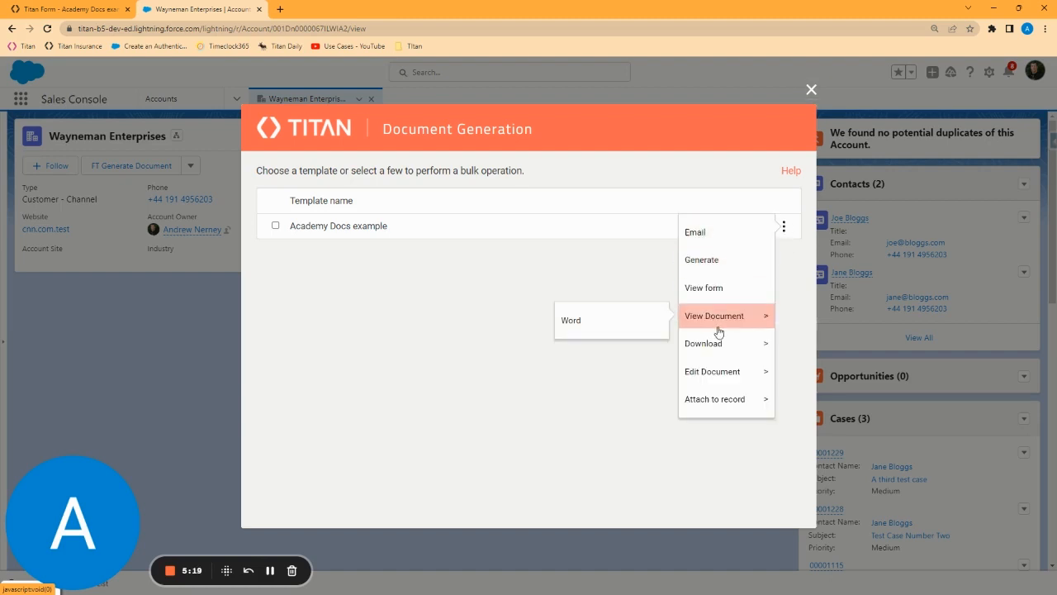
mouse_move(726, 361)
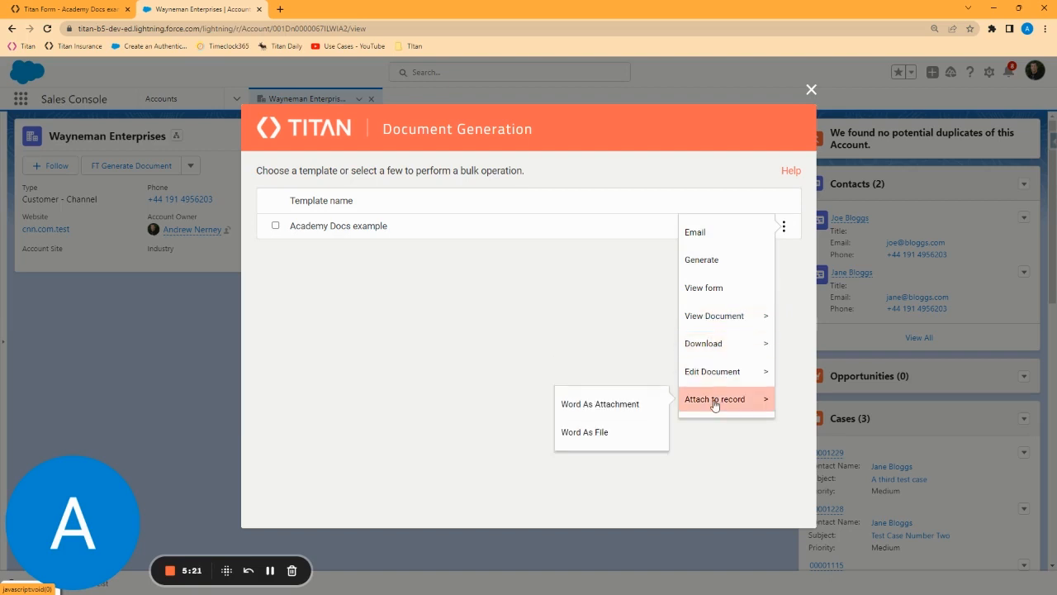
left_click(537, 359)
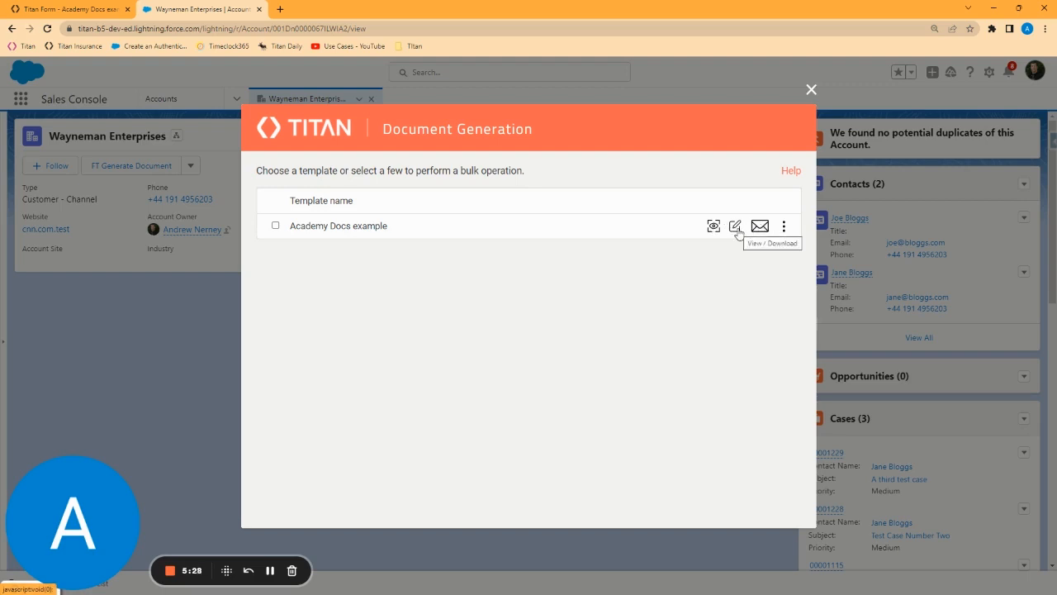
left_click(784, 227)
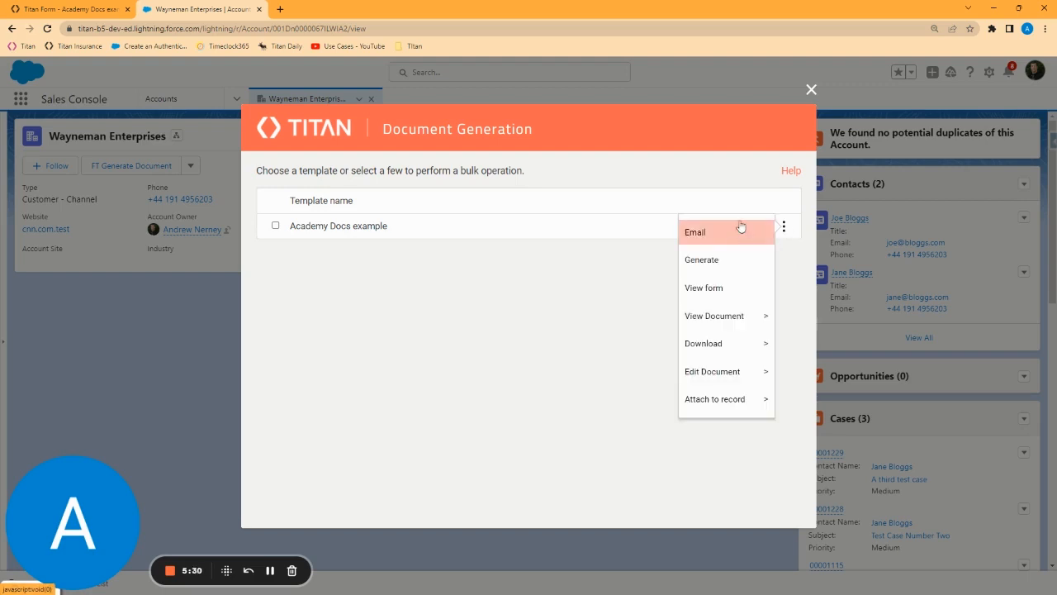
left_click(811, 90)
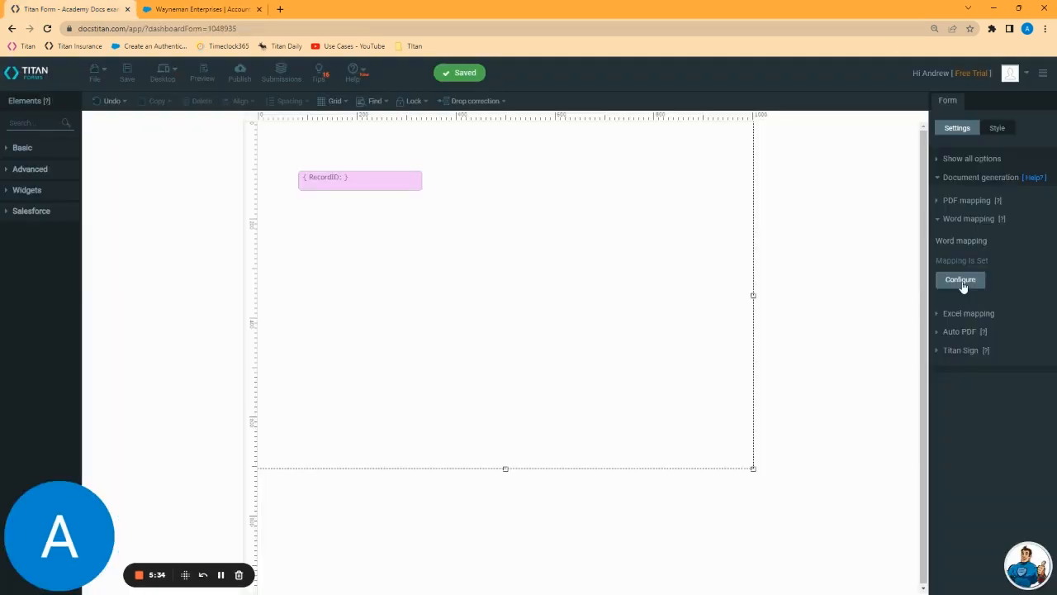
In the Titan form's Word mapping, enable the Salesforce button's custom menu and open its configuration
left_click(961, 280)
scroll(484, 432, "down", 5)
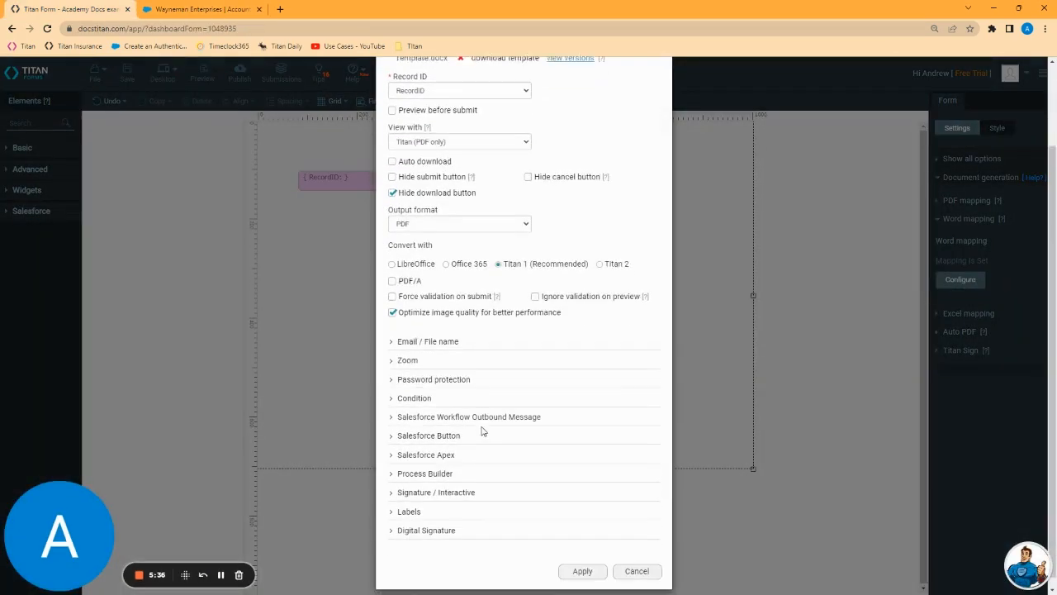
left_click(395, 427)
scroll(438, 422, "down", 1)
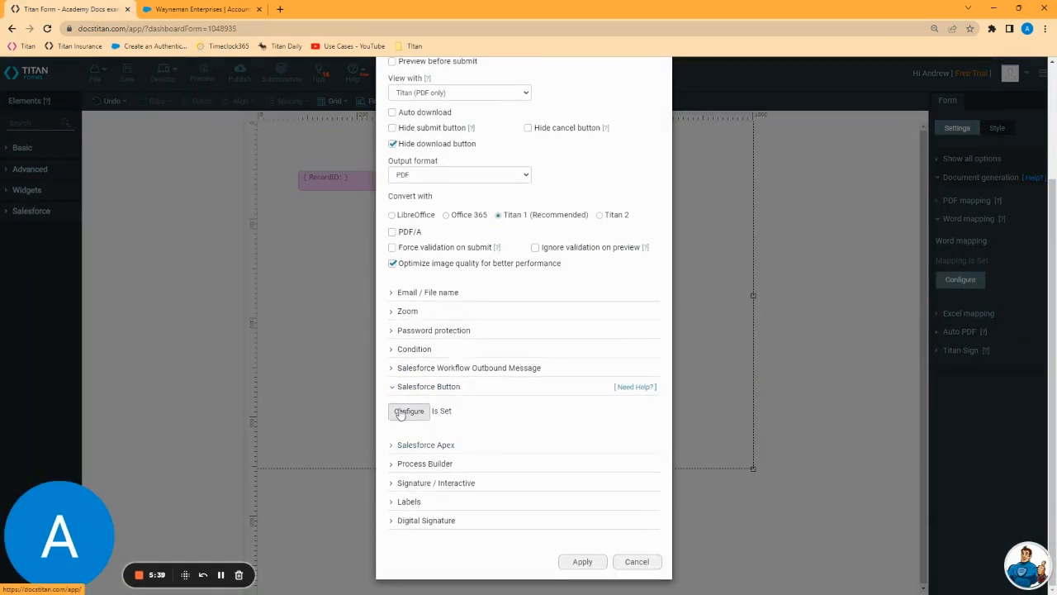
left_click(400, 413)
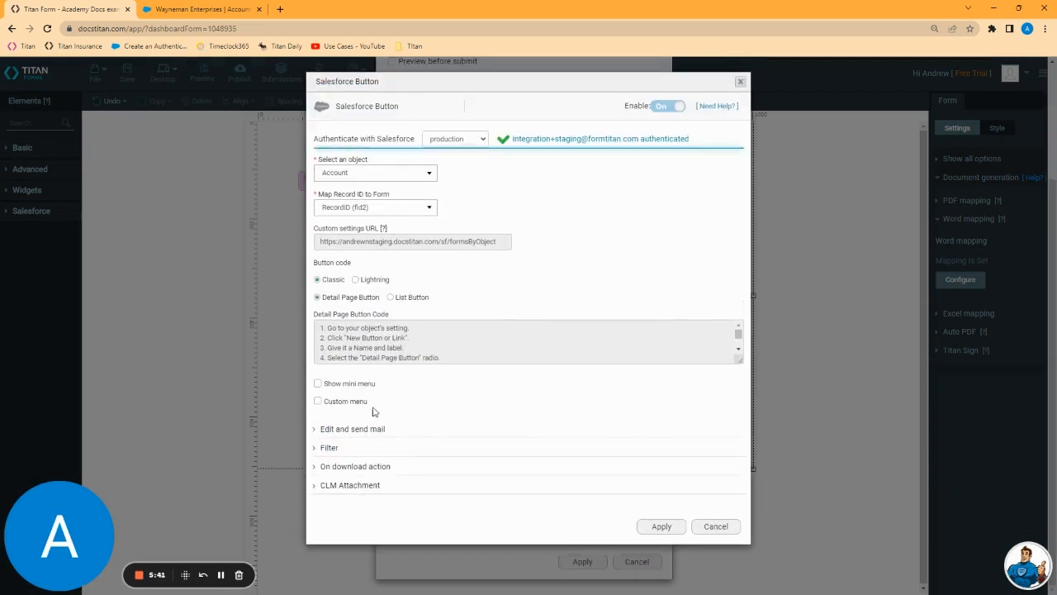
left_click(318, 402)
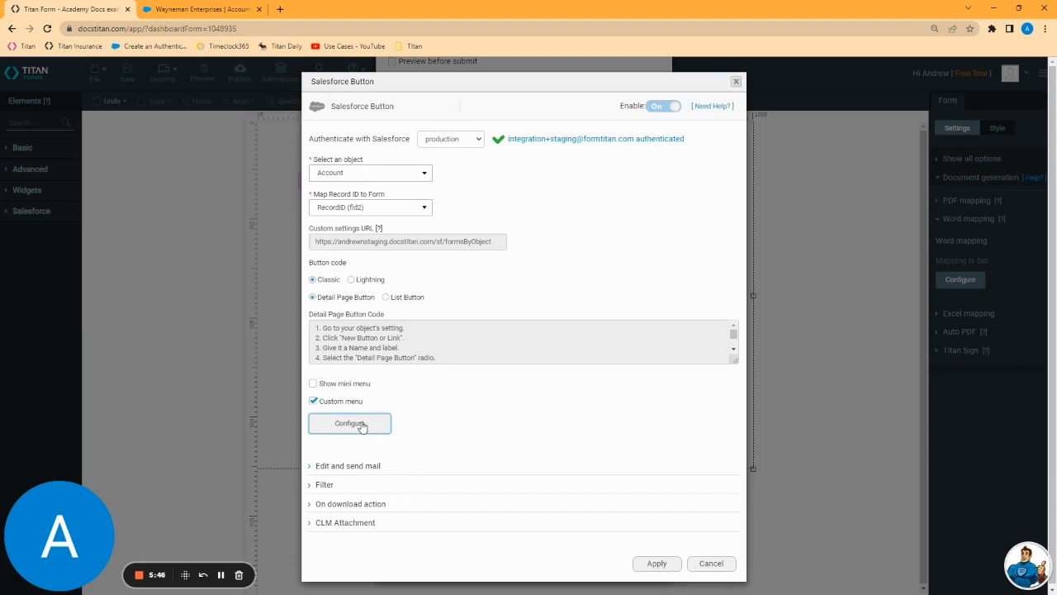
left_click(350, 422)
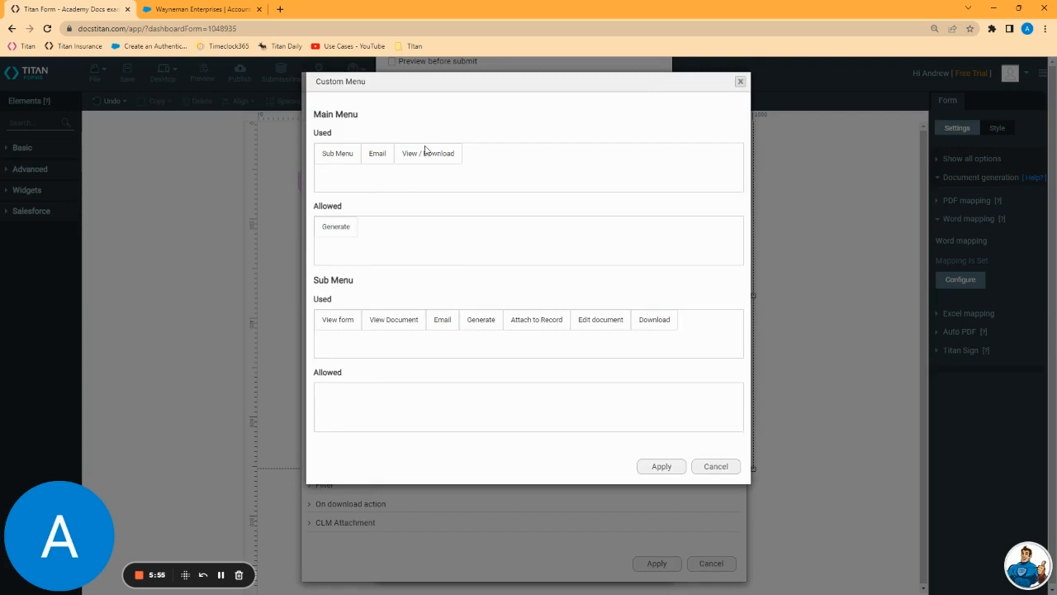
Remove View / Download from the used main menu items and Download, View form and Edit document from the used sub menu items
left_click_drag(426, 155, 401, 233)
left_click_drag(661, 324, 446, 409)
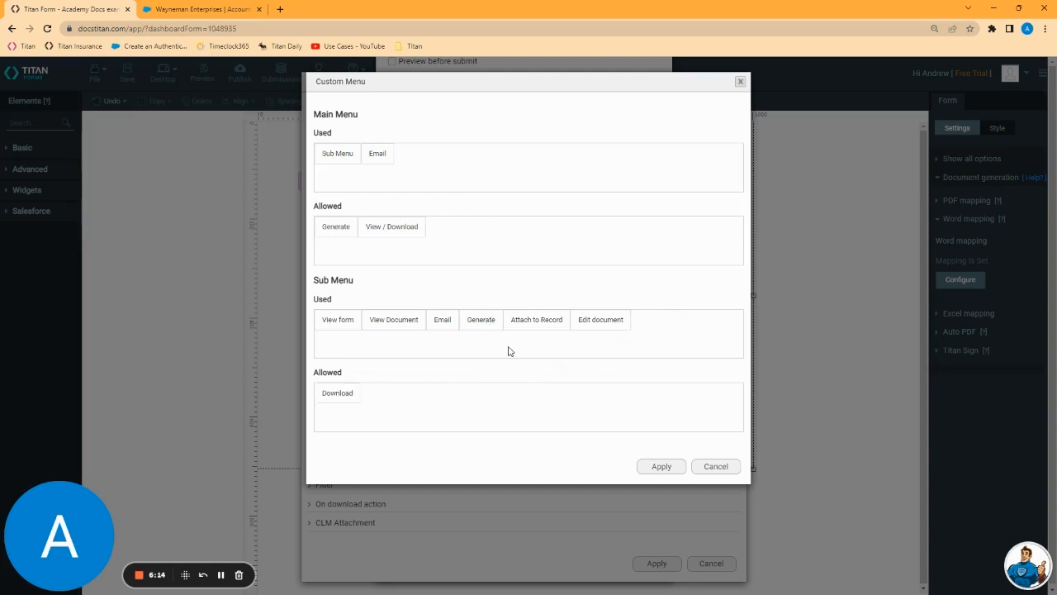
left_click_drag(338, 322, 395, 406)
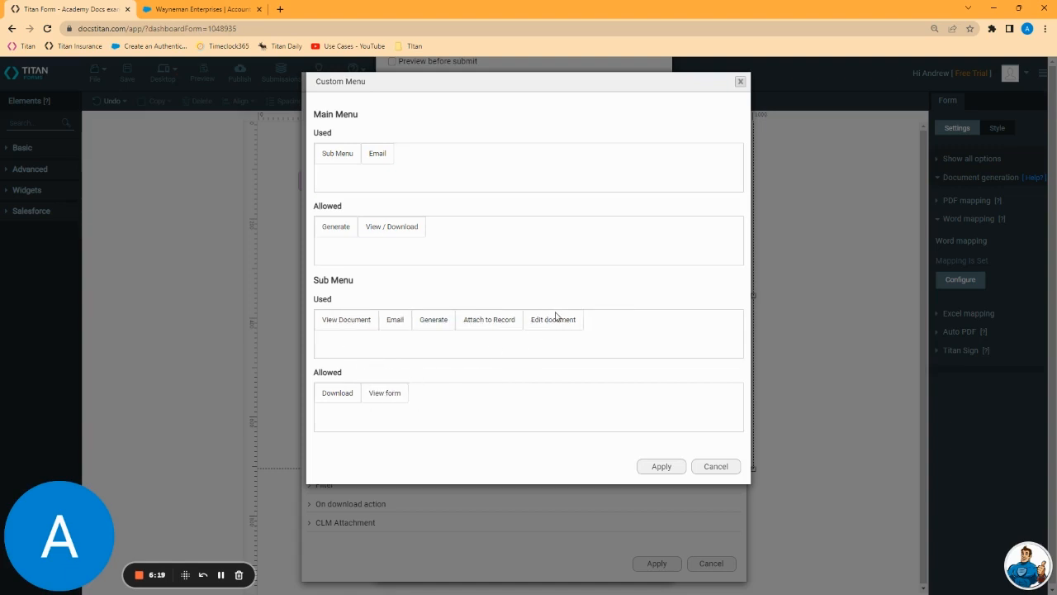
left_click_drag(556, 315, 415, 397)
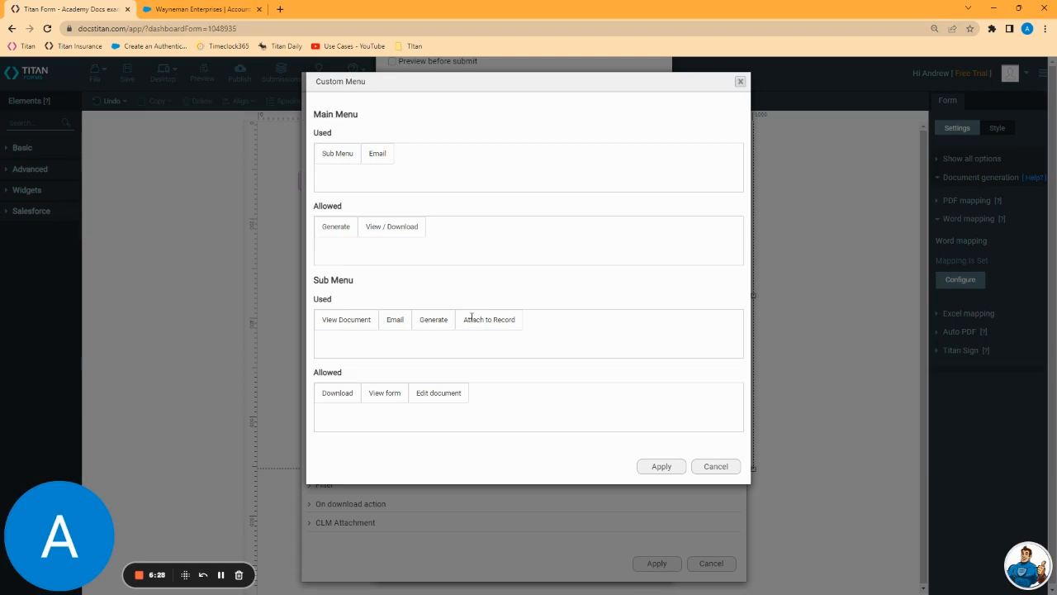
left_click(660, 465)
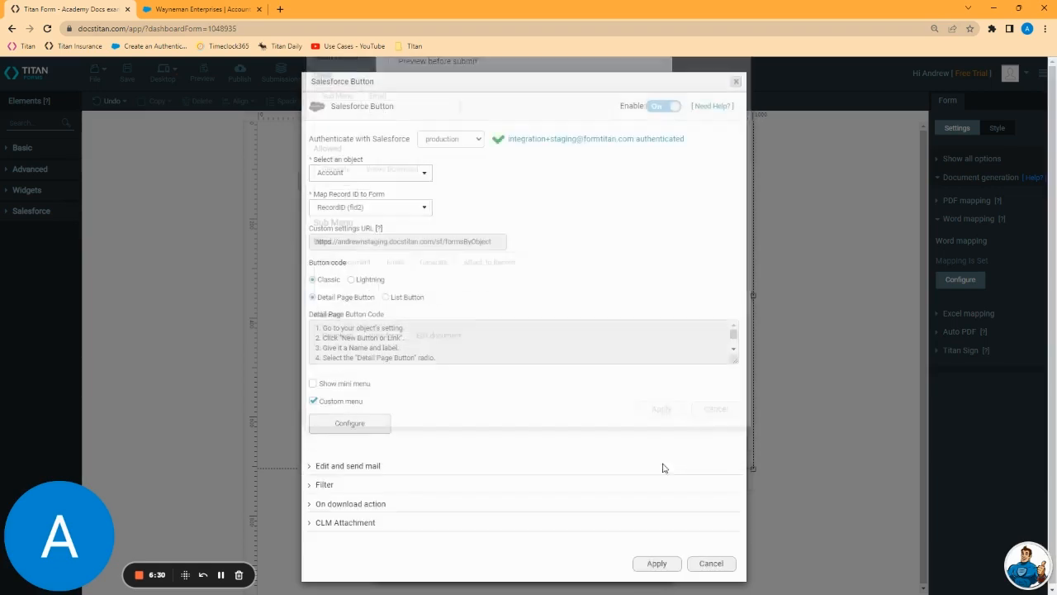
Apply the Salesforce button and Word mapping settings with the reduced custom menu, and save the form
left_click(656, 565)
left_click(586, 559)
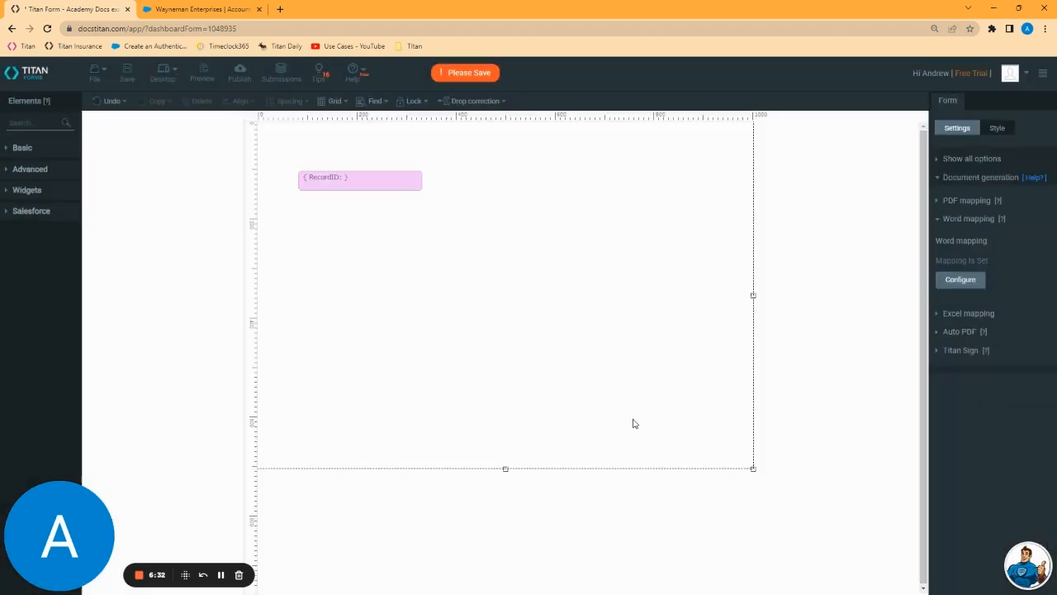
left_click(126, 77)
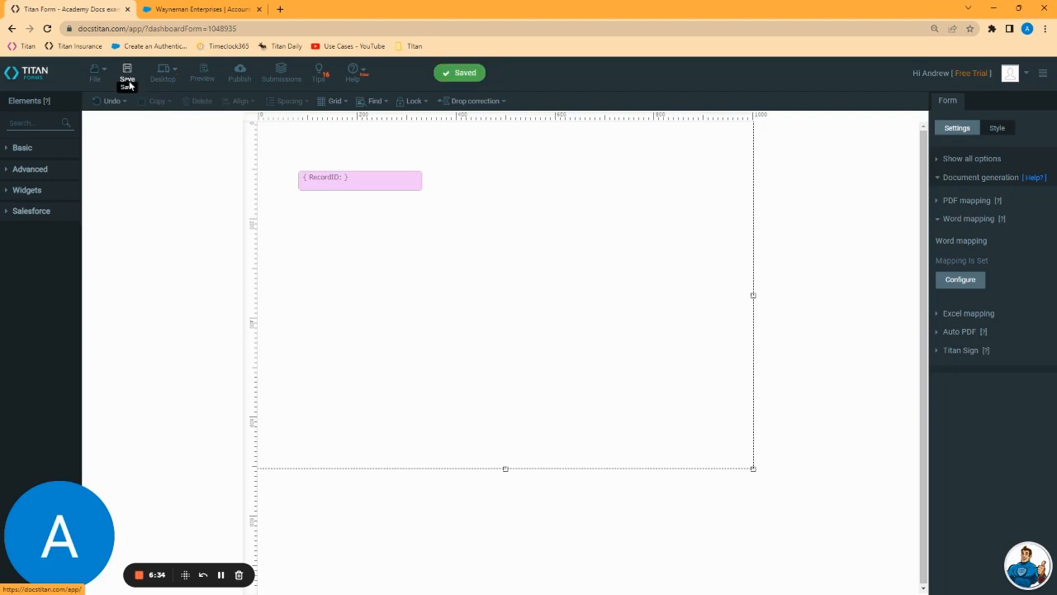
Launch FT Generate Document on the Salesforce account record and check the customized main and sub menu actions for the Academy Docs example template
left_click(192, 8)
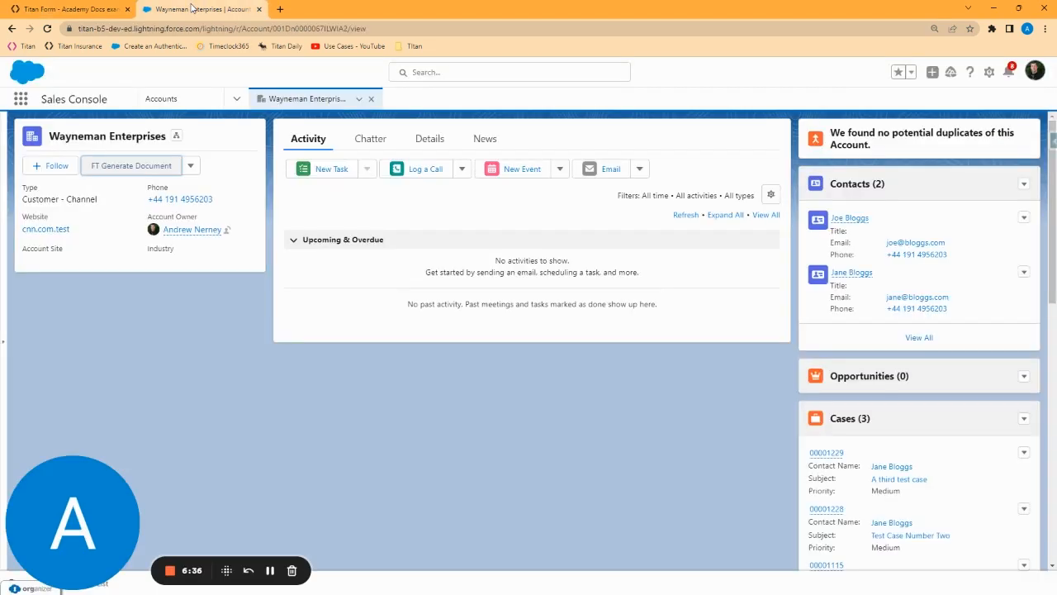
left_click(126, 167)
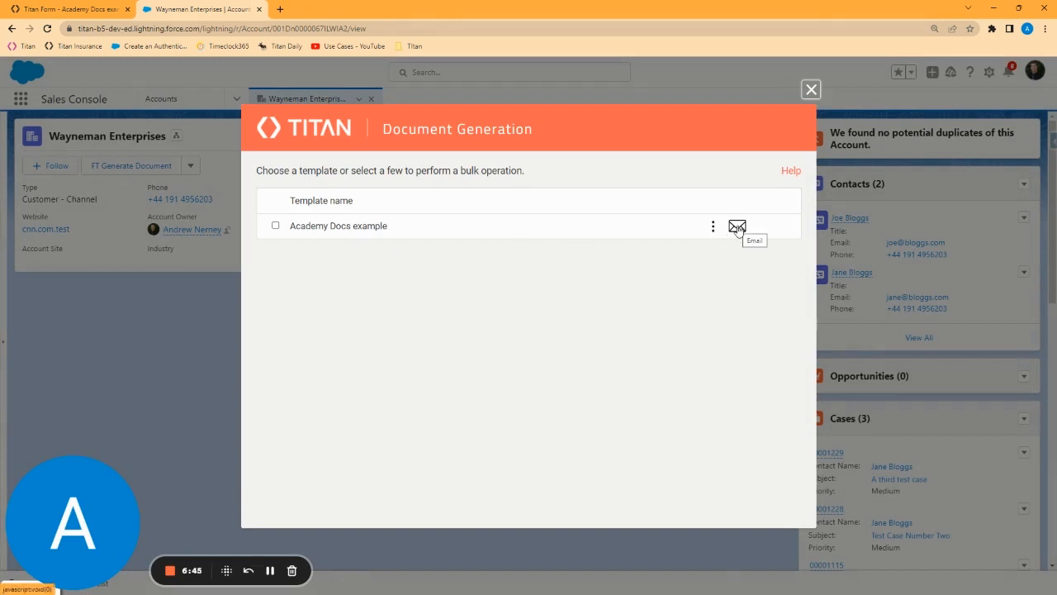
left_click(712, 228)
mouse_move(660, 236)
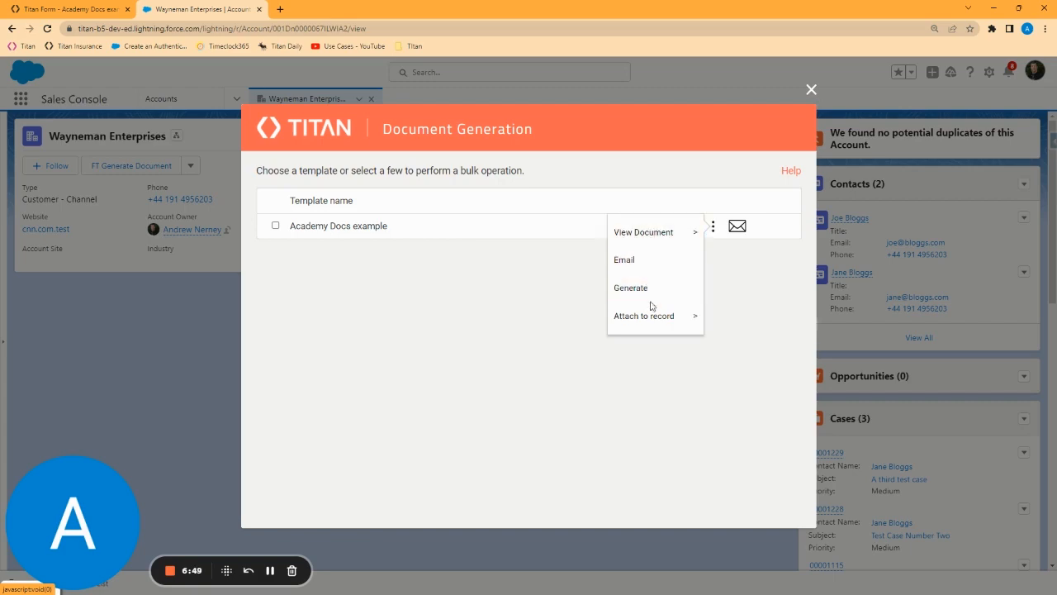
mouse_move(652, 313)
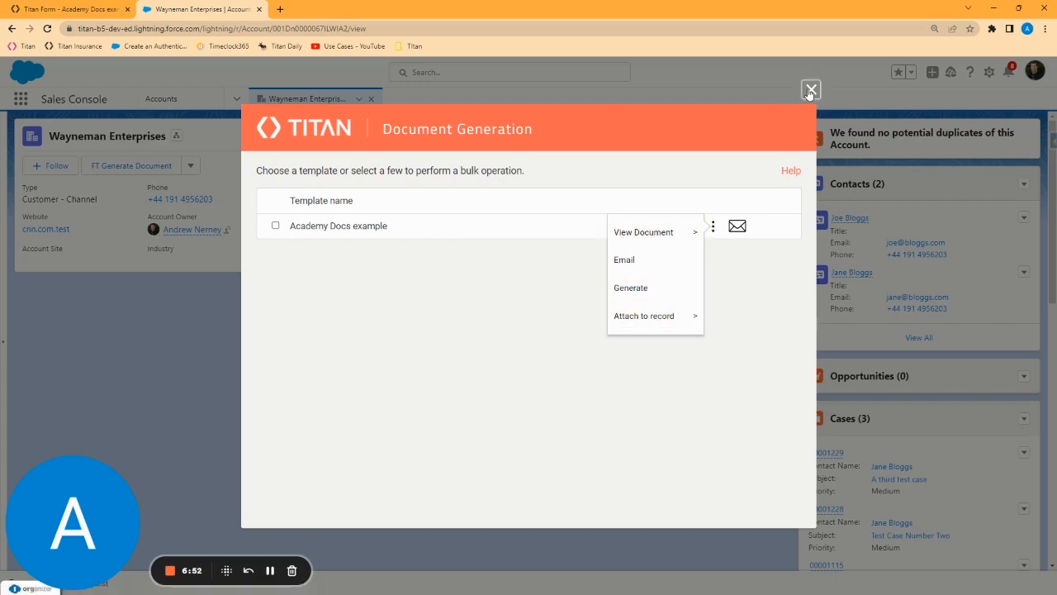
left_click(811, 89)
In the Titan form's Salesforce button custom menu, restore View / Download to the main menu and View form and Download to the sub menu
left_click(66, 7)
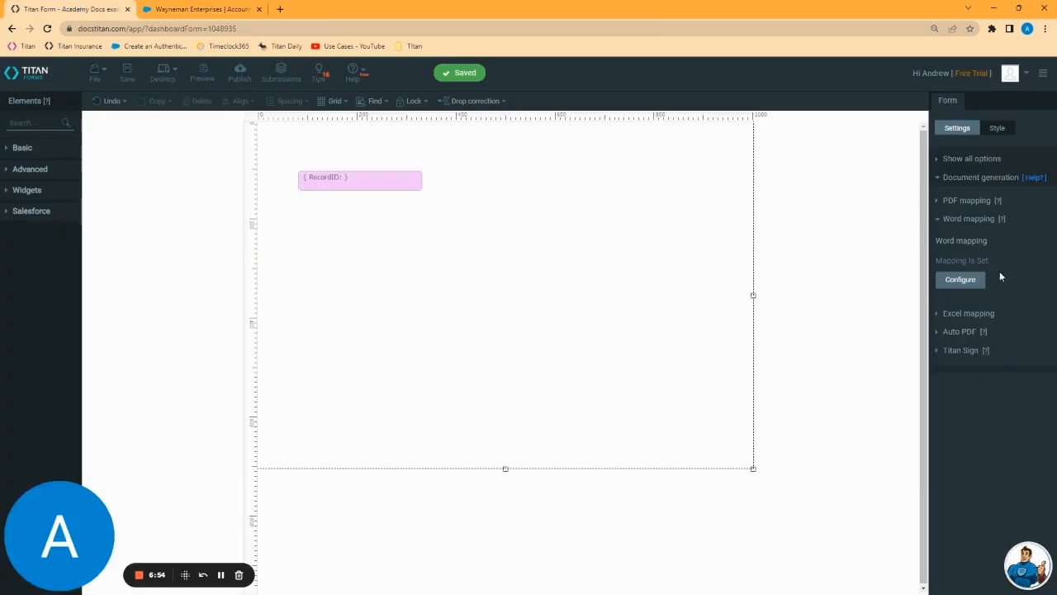
left_click(960, 279)
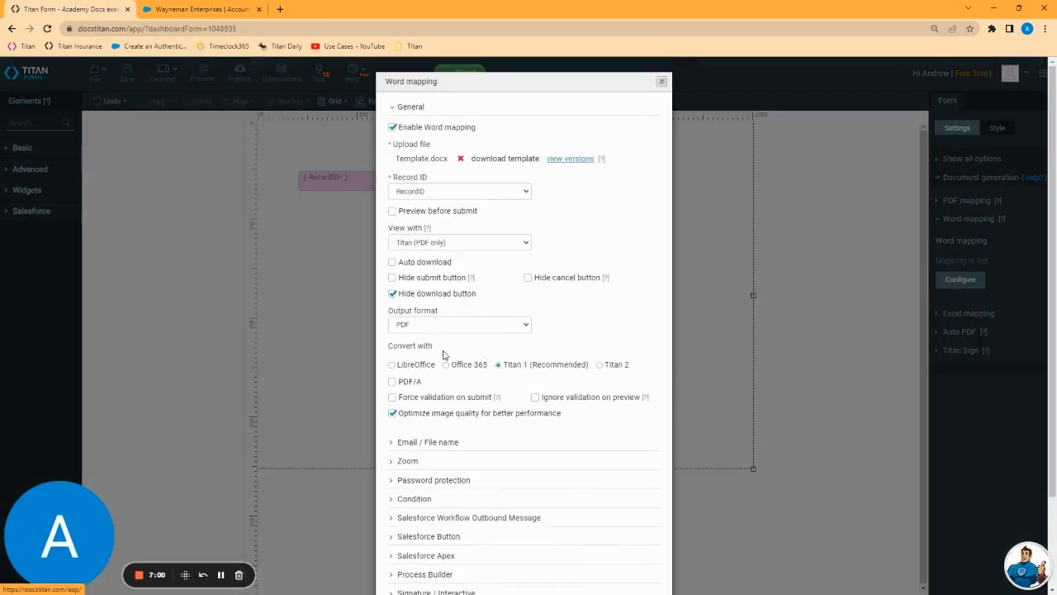
left_click(393, 536)
scroll(436, 467, "down", 2)
left_click(410, 452)
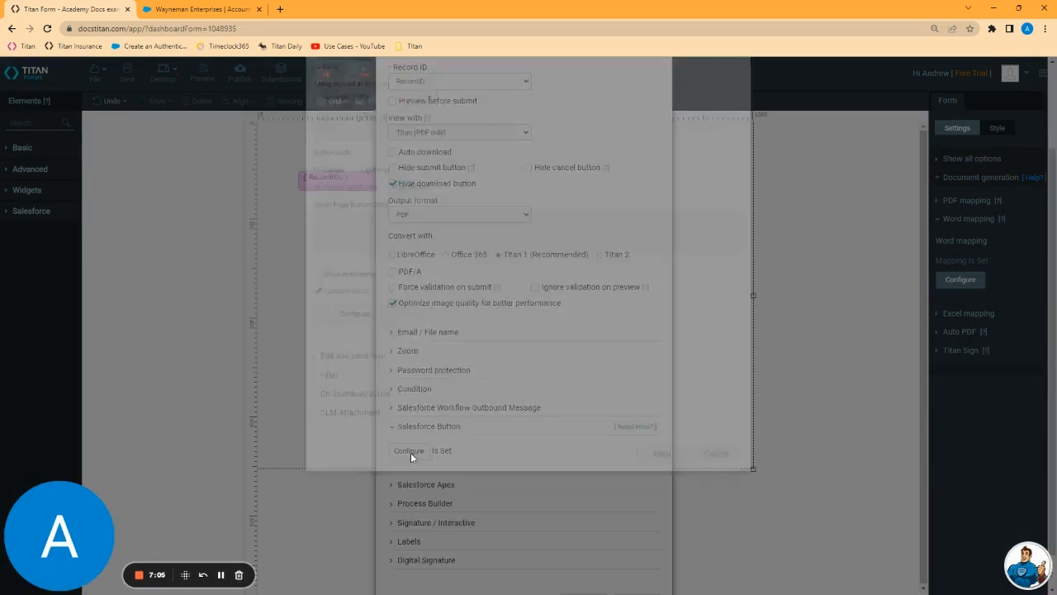
left_click(355, 425)
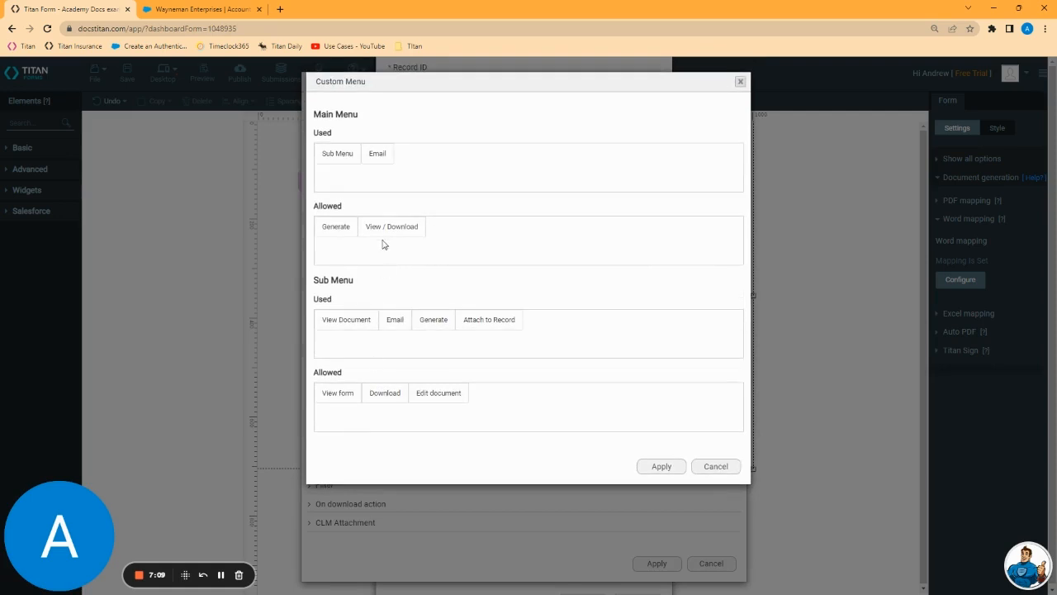
left_click_drag(397, 225, 449, 157)
left_click_drag(342, 394, 559, 328)
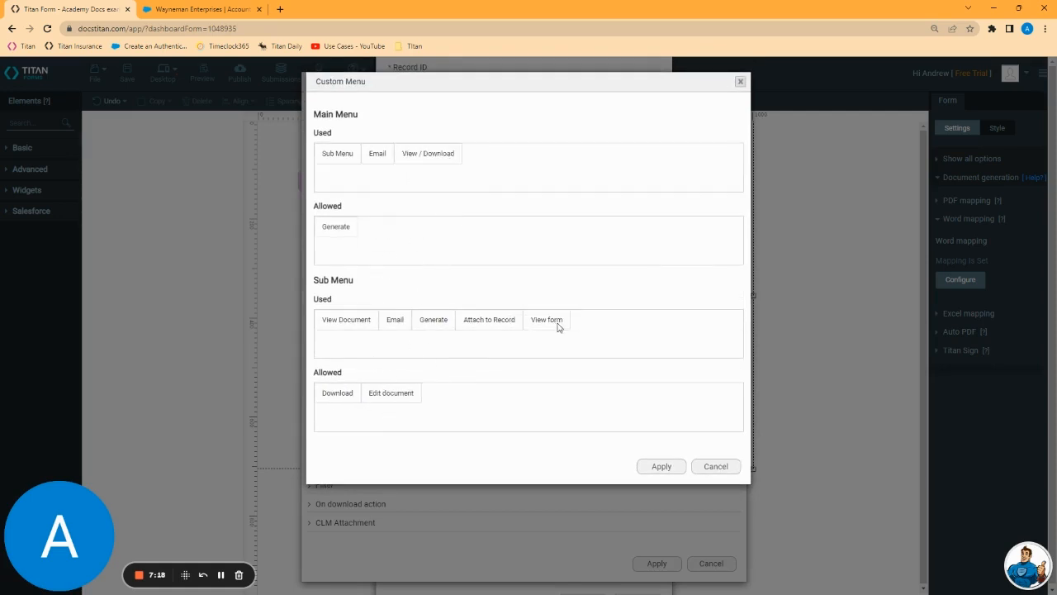
left_click_drag(337, 396, 536, 322)
left_click(661, 466)
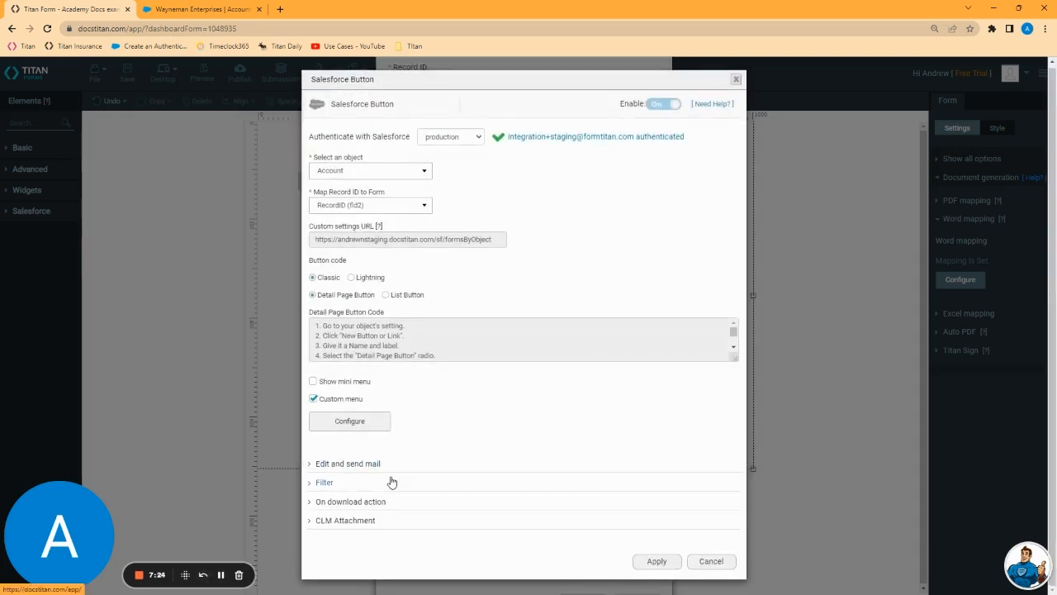
Enable the Salesforce button's filter by Account Type equal to Customer - Channel
left_click(316, 483)
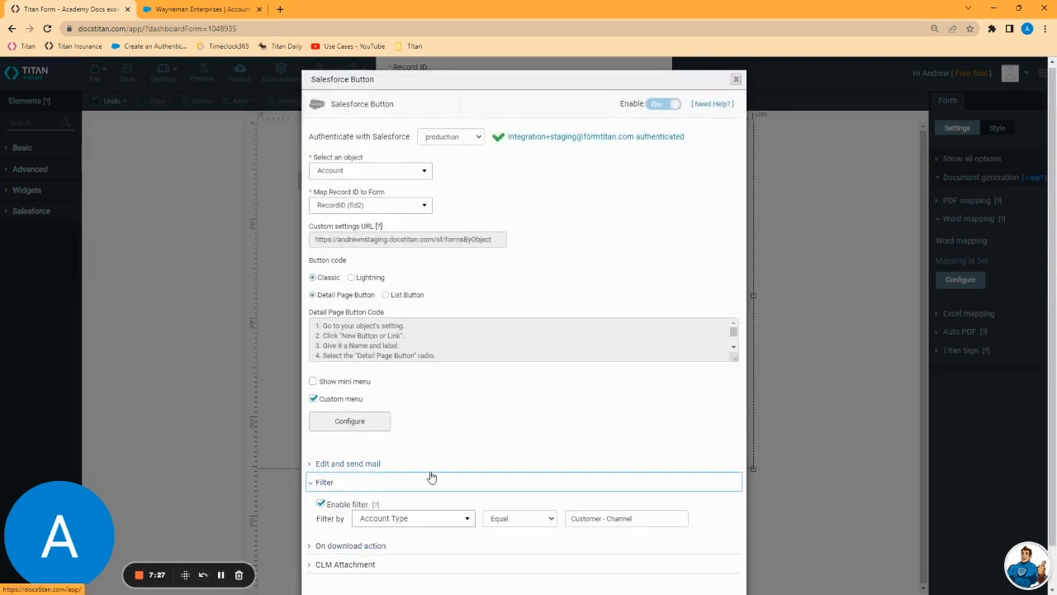
scroll(330, 474, "down", 1)
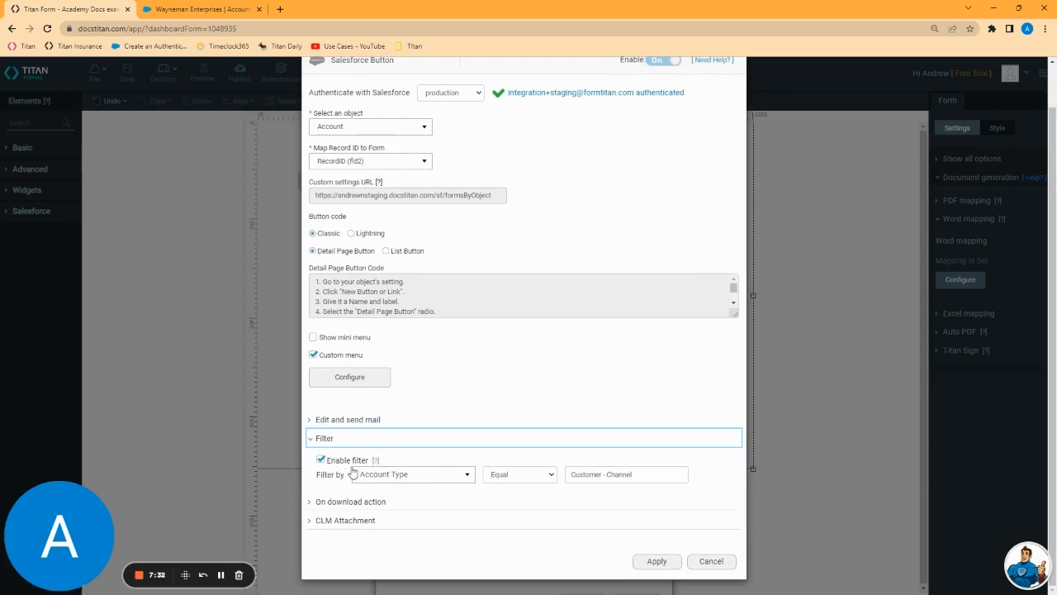
left_click(328, 460)
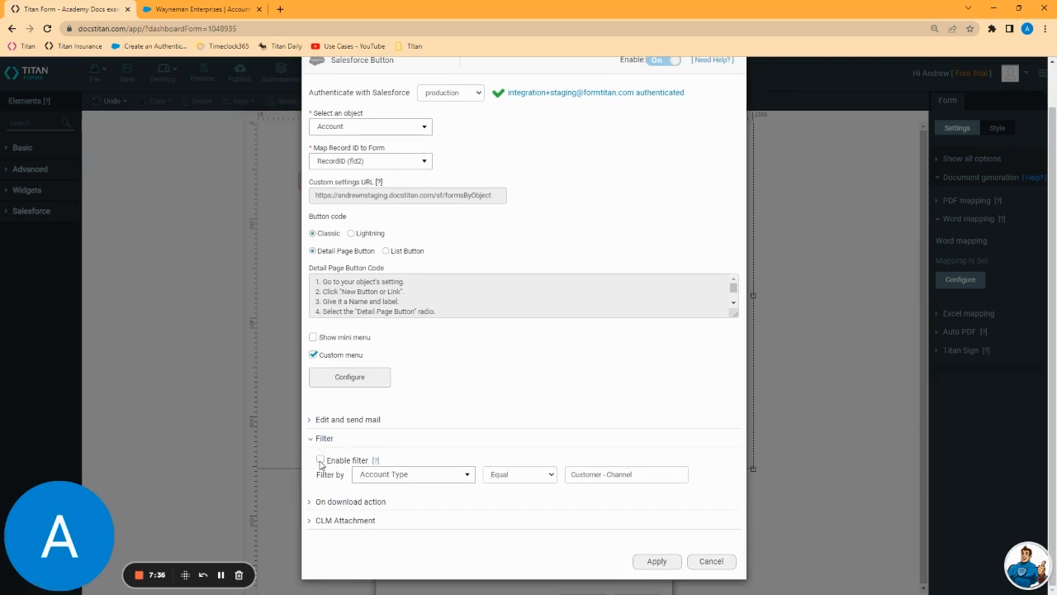
left_click(450, 478)
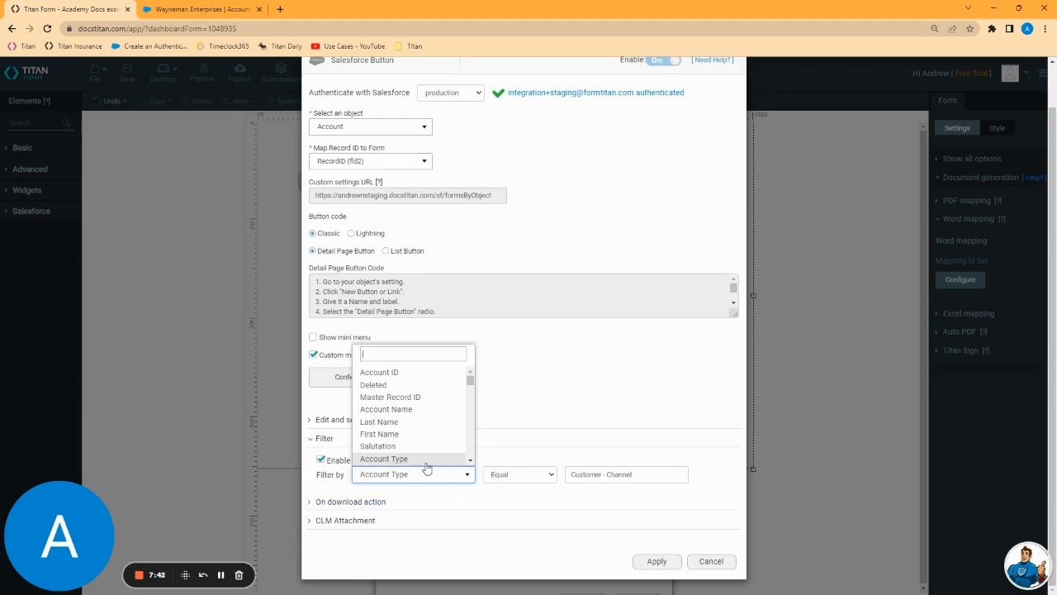
left_click(417, 459)
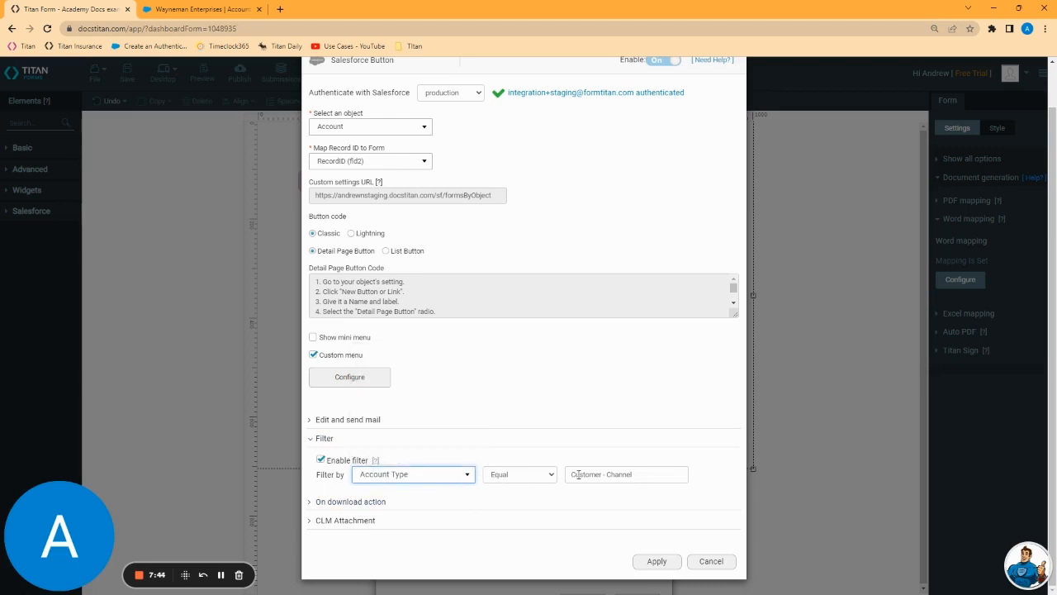
Apply the filtered Salesforce button and Word mapping settings, and save the form
left_click(657, 563)
left_click(582, 564)
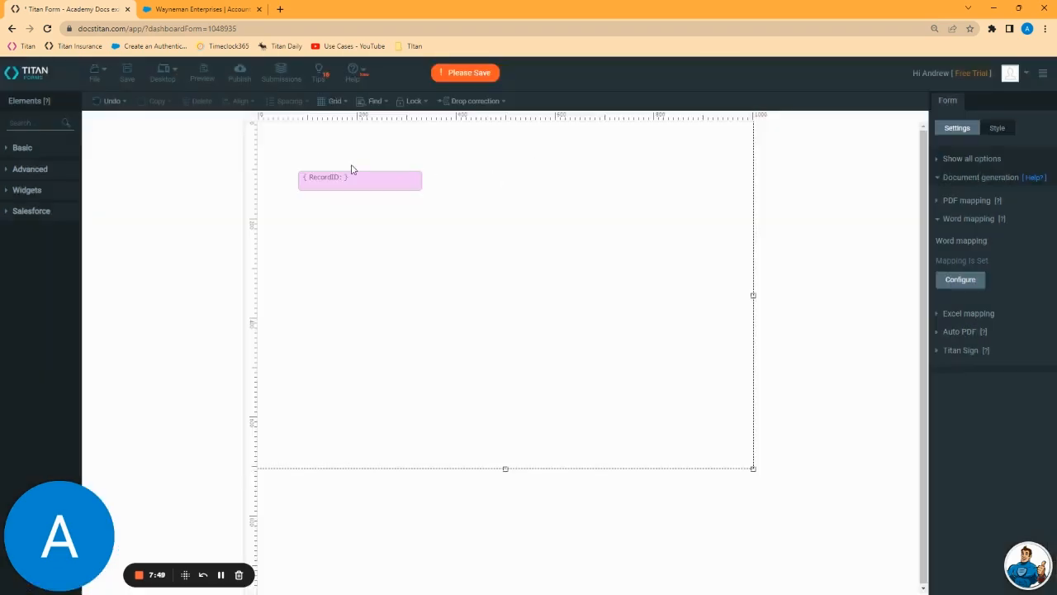
left_click(127, 78)
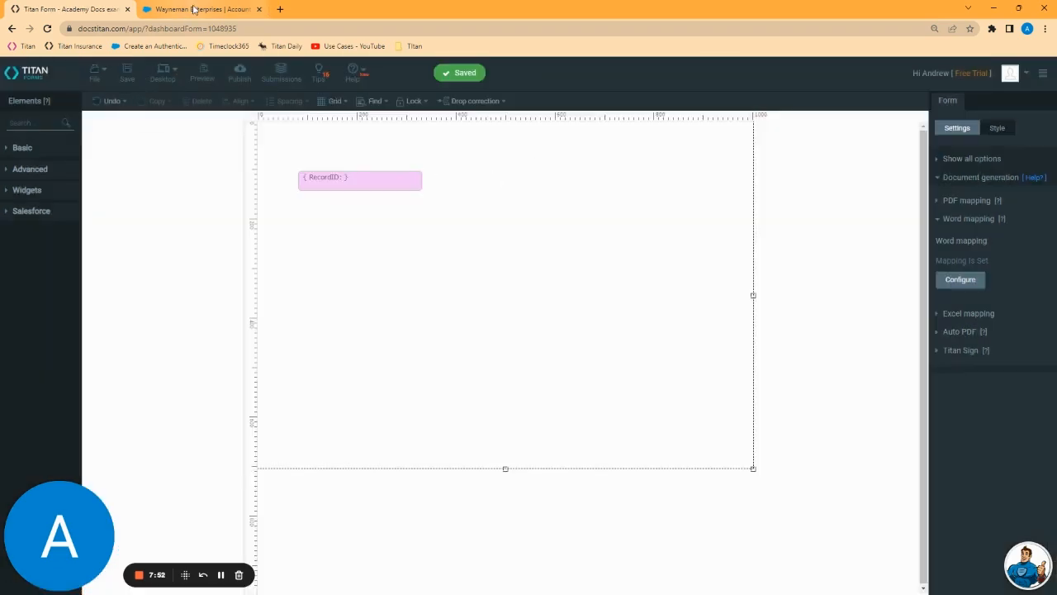
On the Salesforce account record, set the account Type to Installation Partner, save it, and launch FT Generate Document to test the filter
left_click(194, 10)
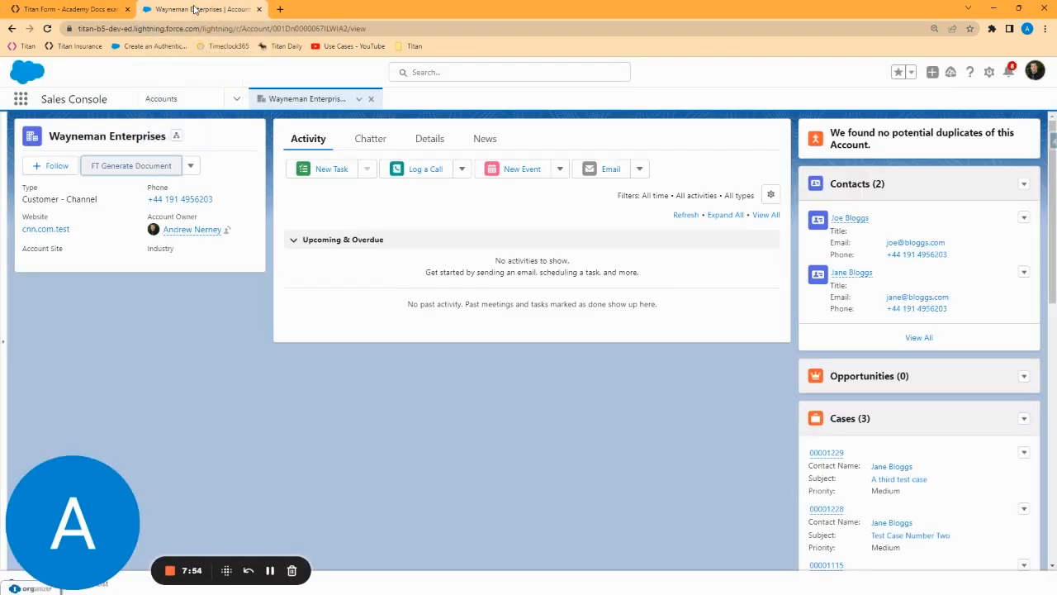
left_click(427, 141)
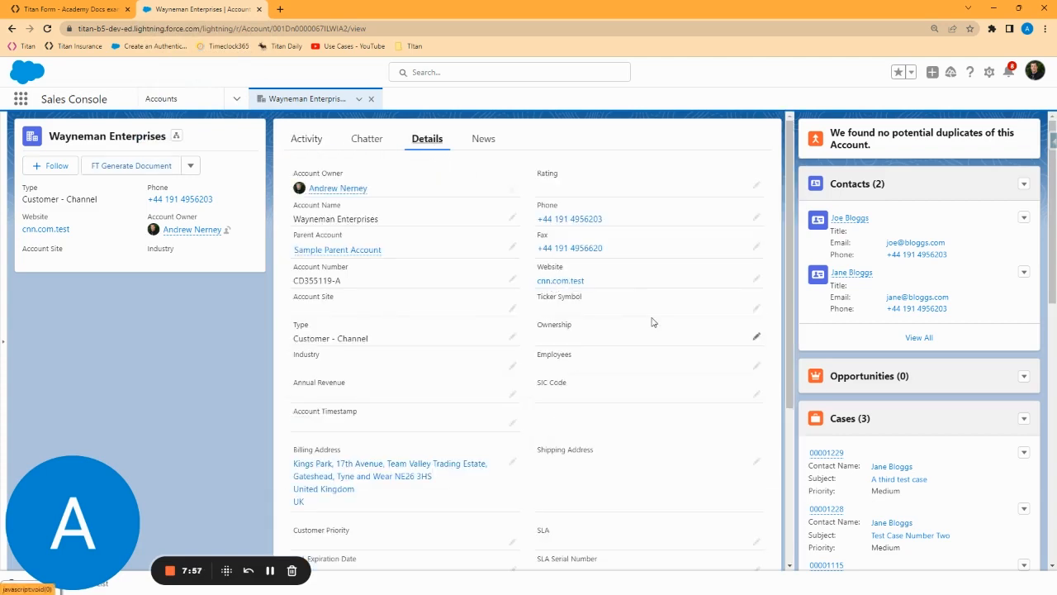
left_click_drag(399, 339, 285, 339)
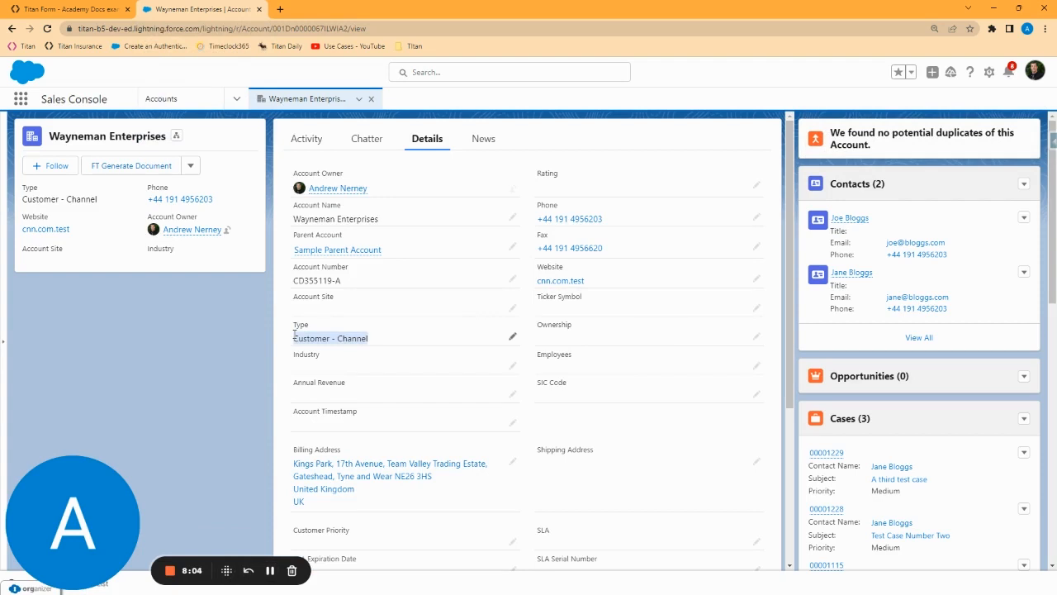
left_click(511, 336)
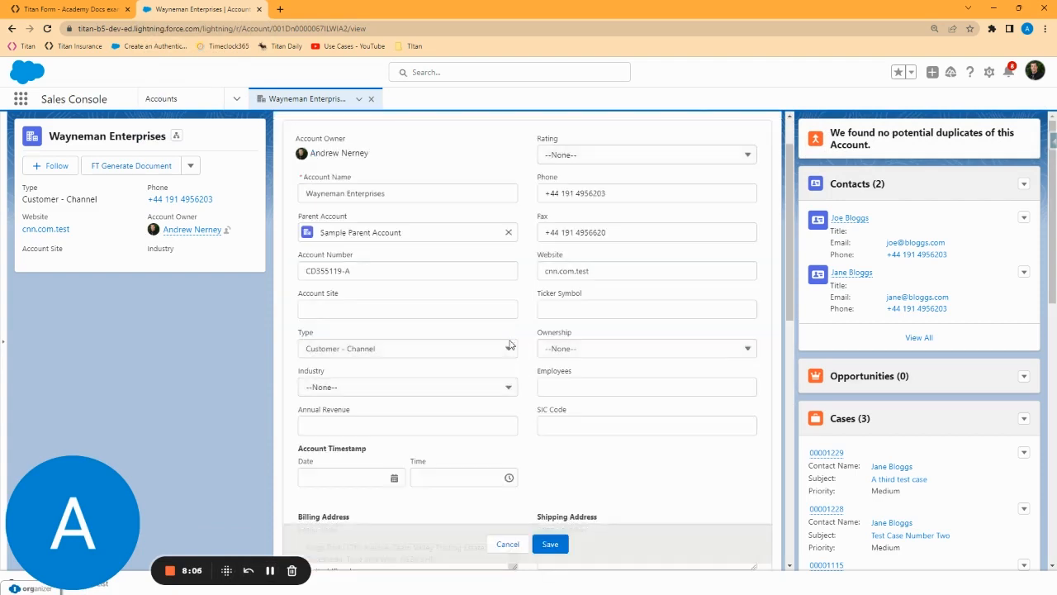
left_click(509, 347)
left_click(418, 293)
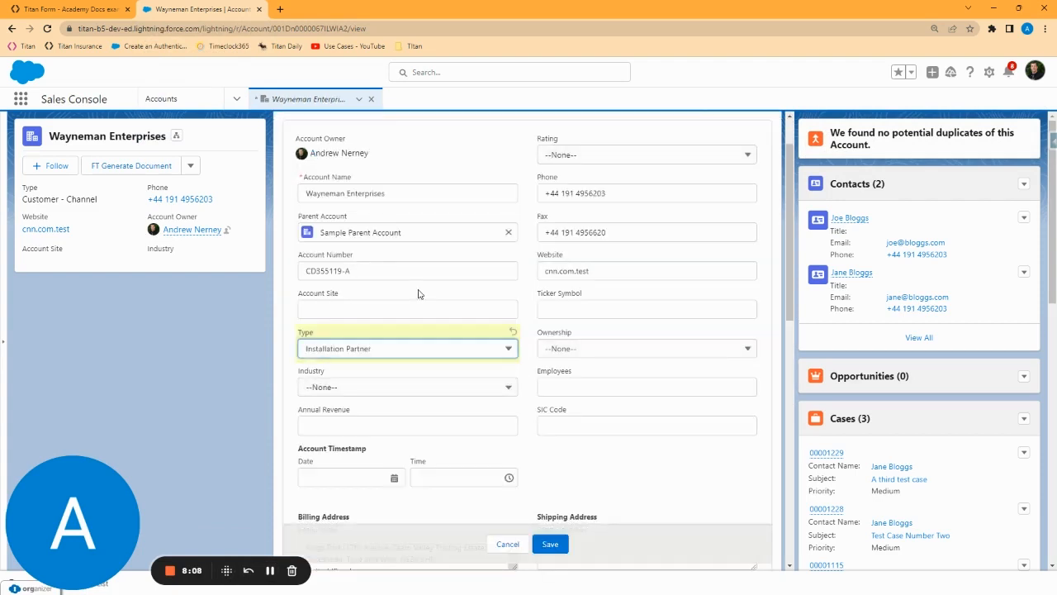
left_click(558, 545)
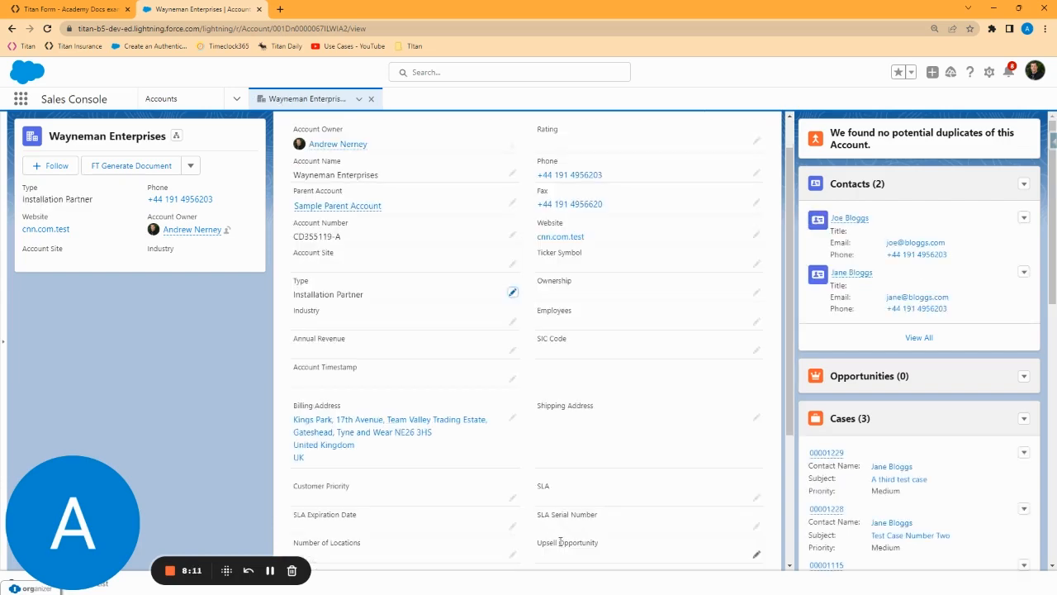
left_click(125, 168)
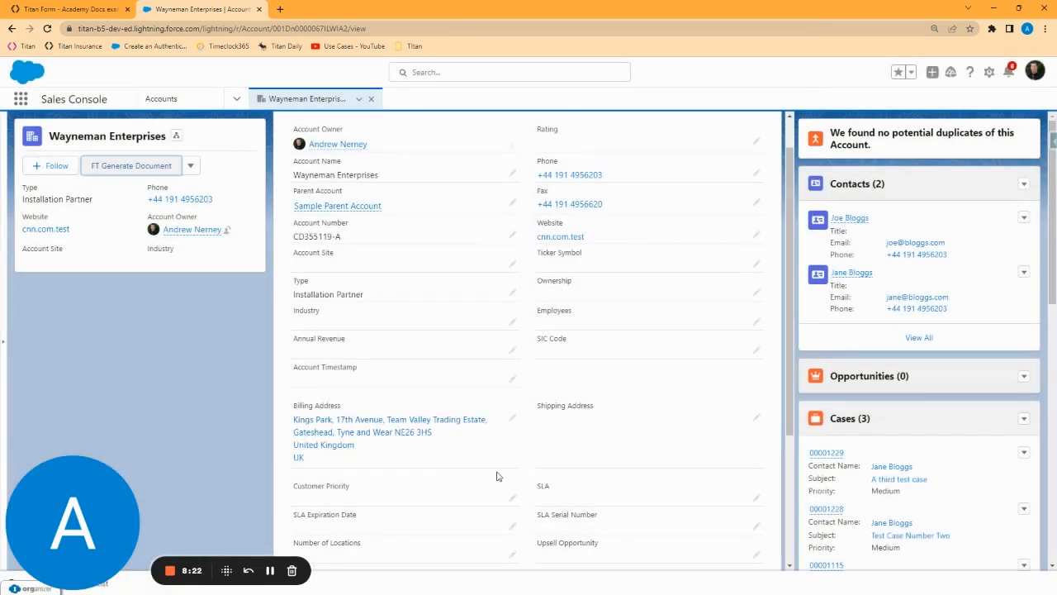
Set the account Type to Customer - Channel, save it, and check the templates offered by FT Generate Document
left_click(512, 294)
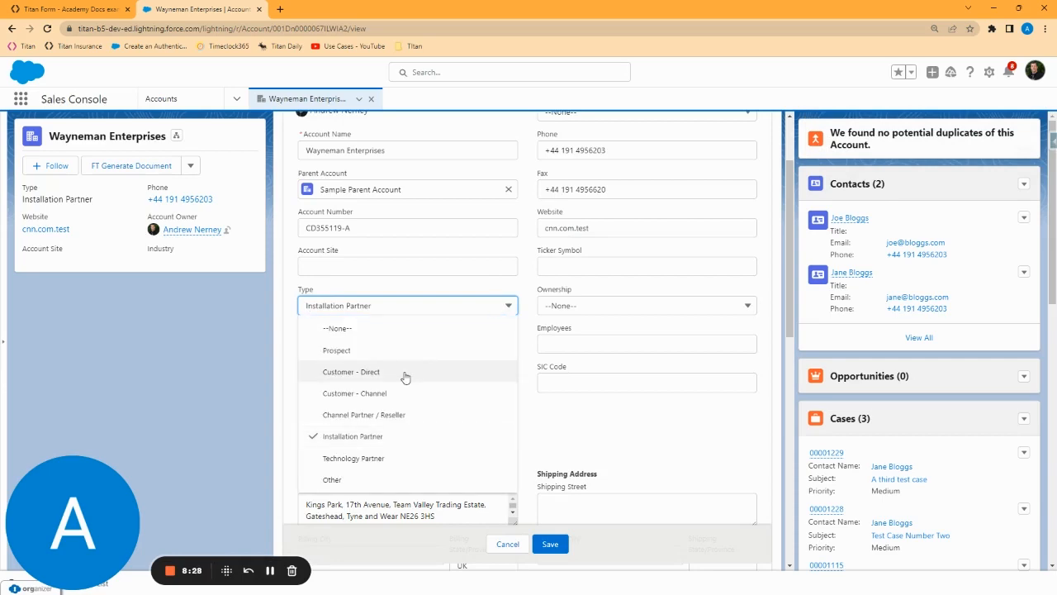
left_click(384, 395)
left_click(550, 543)
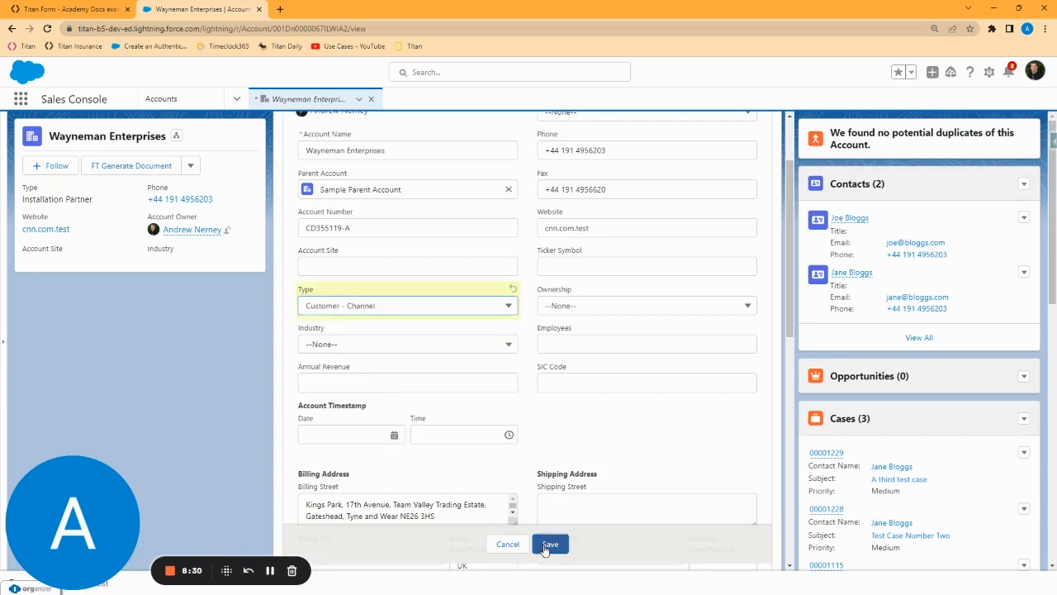
left_click(133, 170)
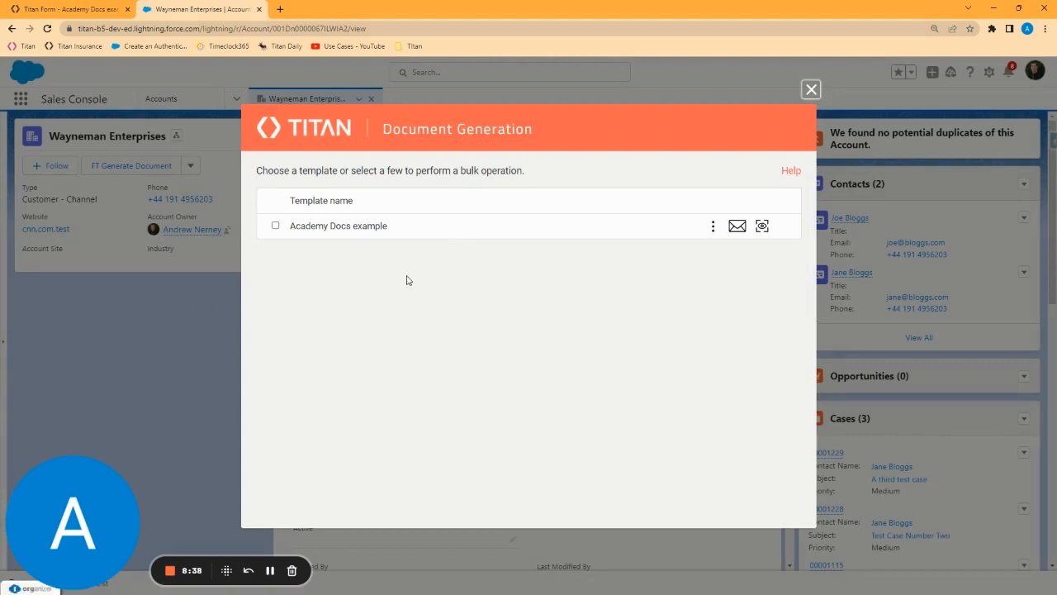
left_click(811, 89)
In the Titan form's Word mapping, open the Salesforce button configuration and expand its Edit and send mail settings
left_click(58, 6)
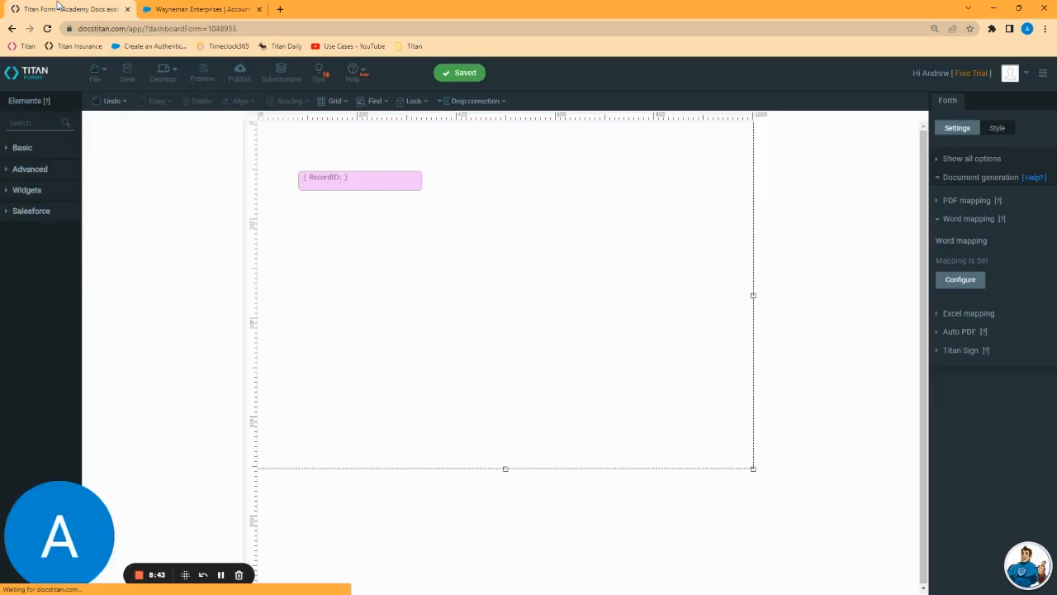
left_click(958, 280)
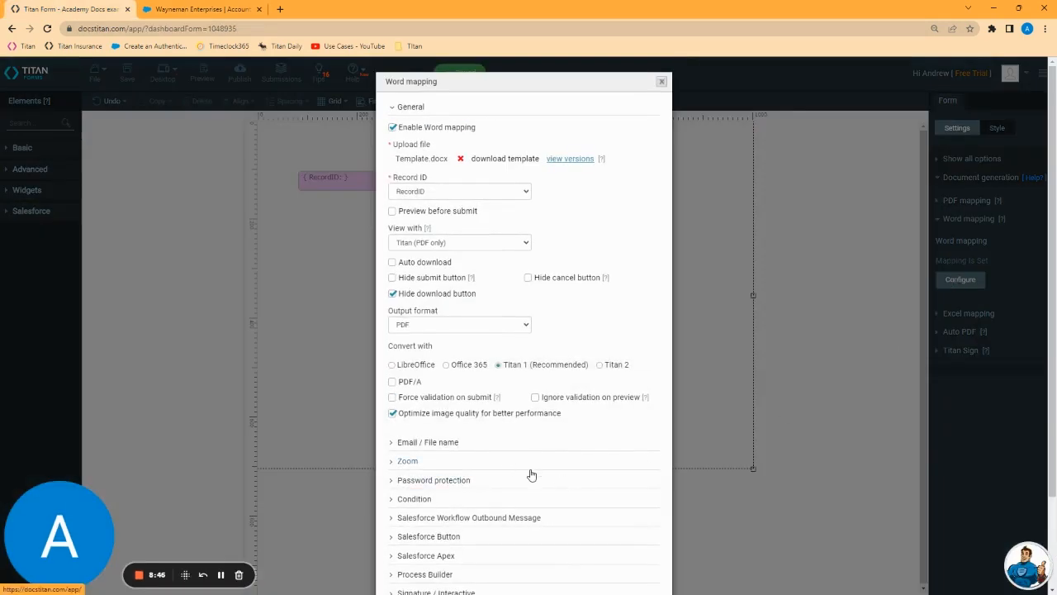
scroll(532, 474, "down", 3)
left_click(417, 426)
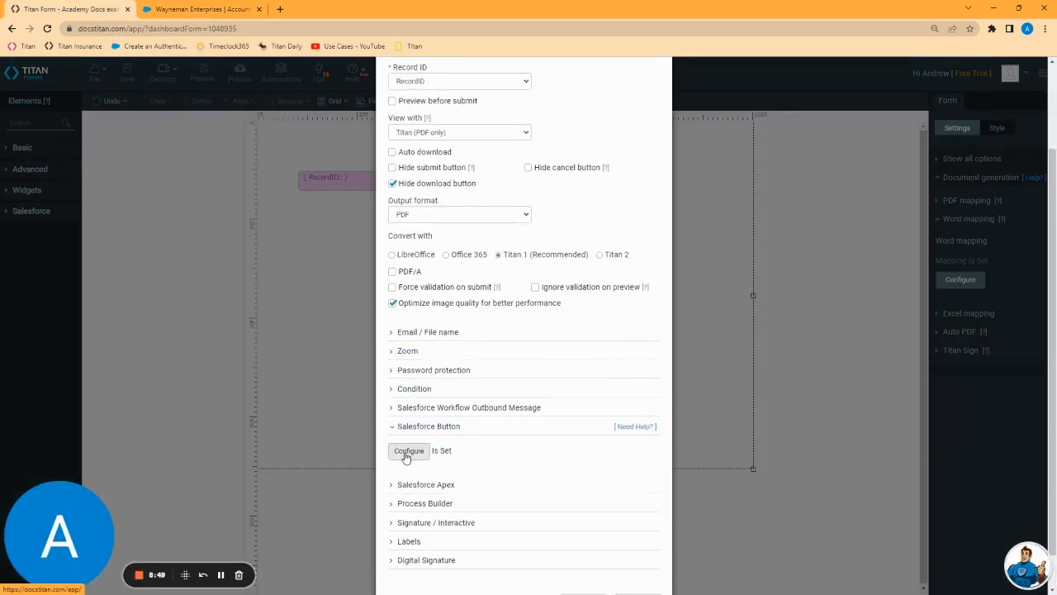
left_click(405, 452)
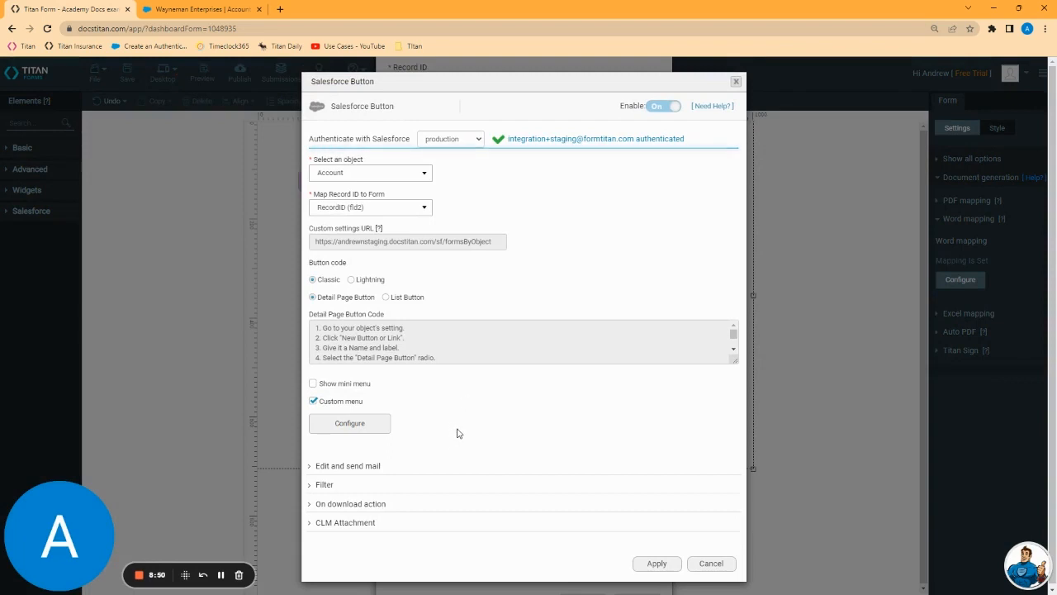
left_click(327, 467)
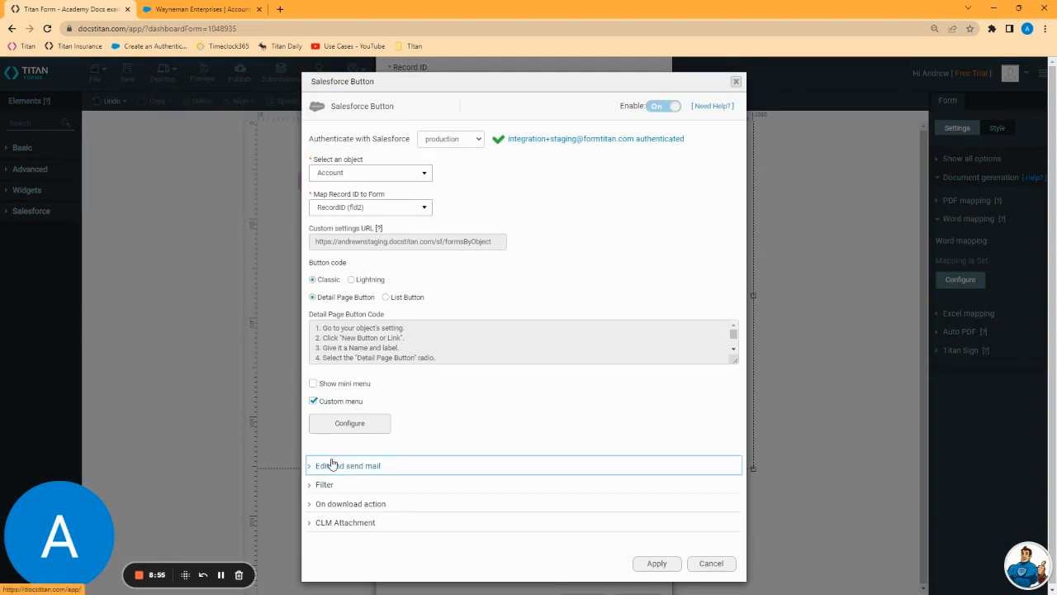
left_click(307, 466)
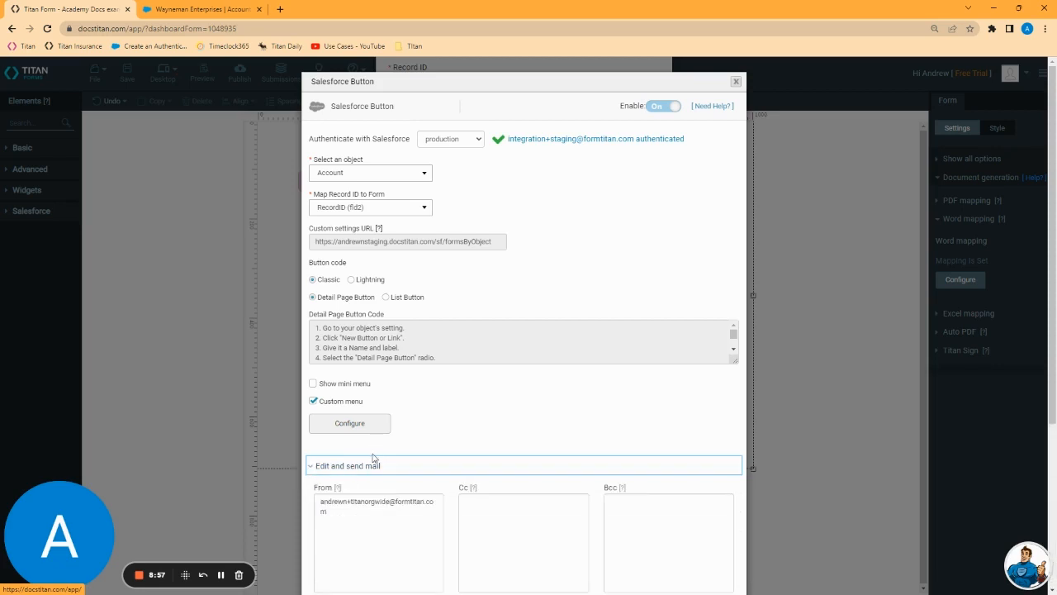
scroll(388, 347, "down", 3)
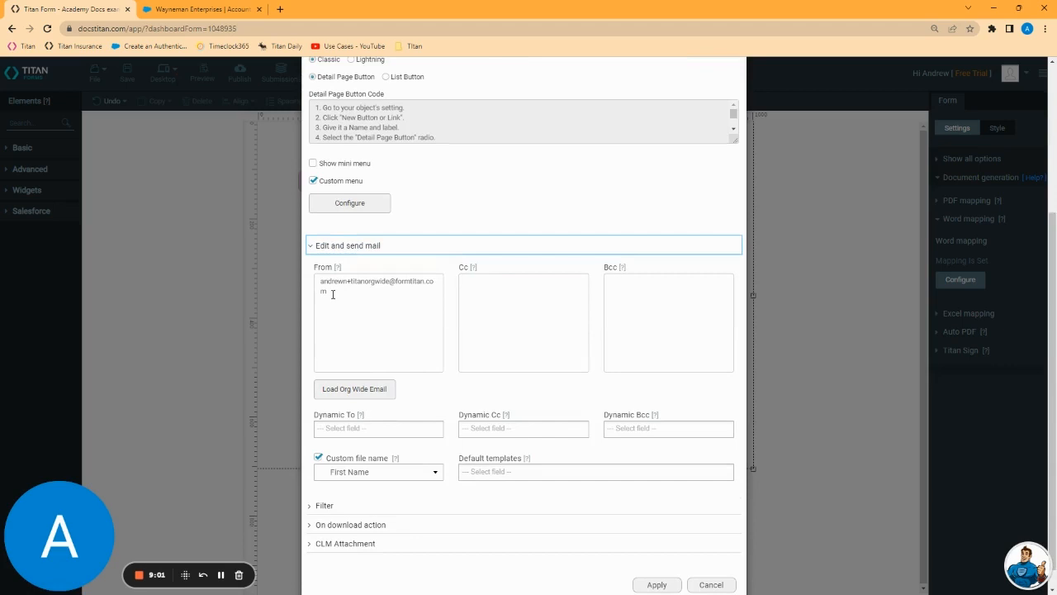
Load the org-wide email into the From list and delete the duplicate address
left_click(354, 388)
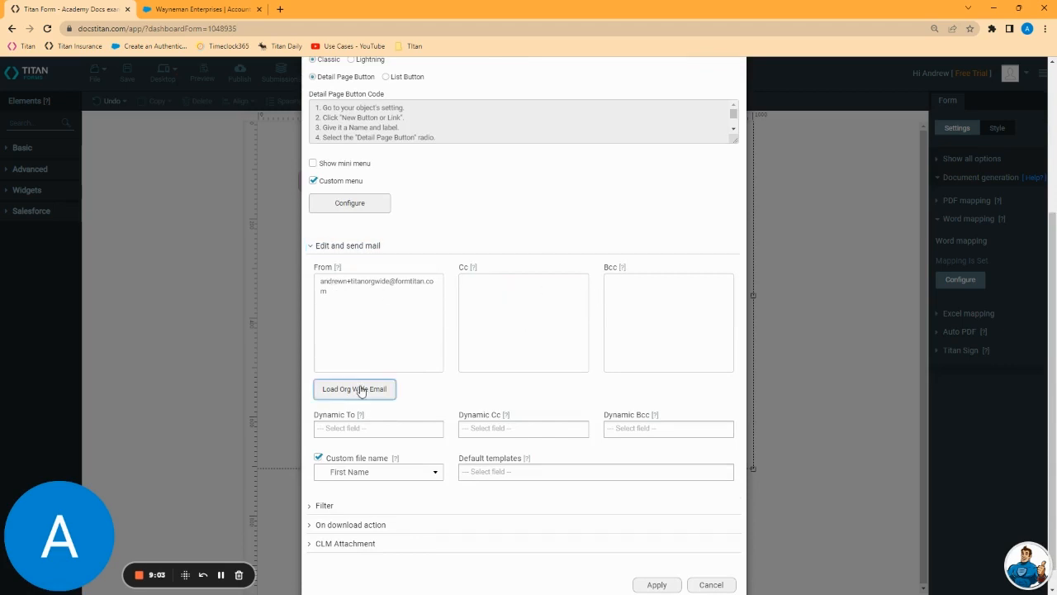
left_click_drag(328, 301, 359, 329)
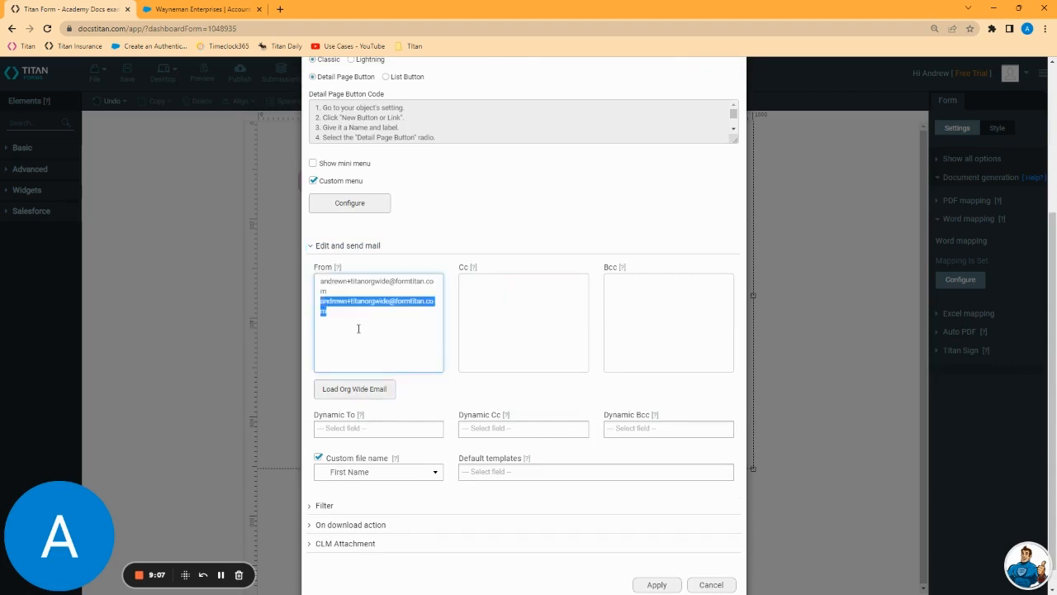
key("BackSpace")
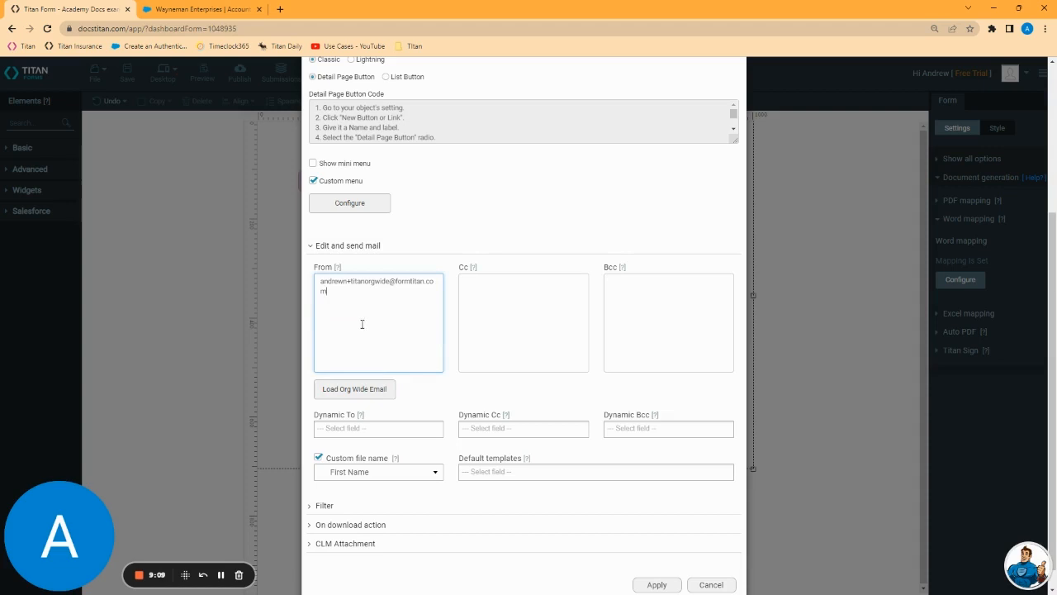
Examine the Salesforce fields offered for Dynamic To, Dynamic Cc and the Custom file name option
left_click(396, 434)
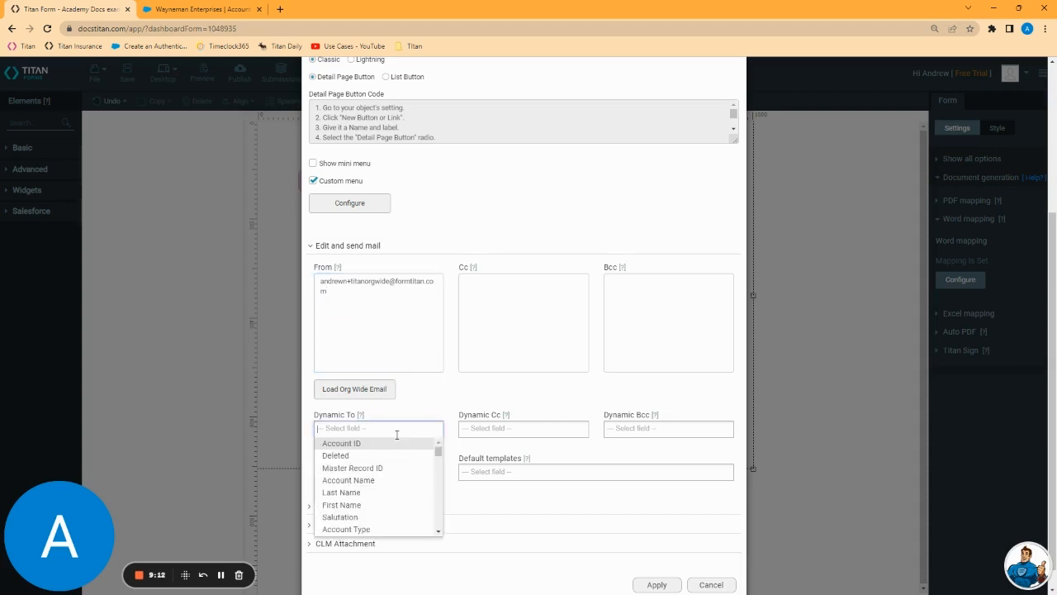
left_click(511, 427)
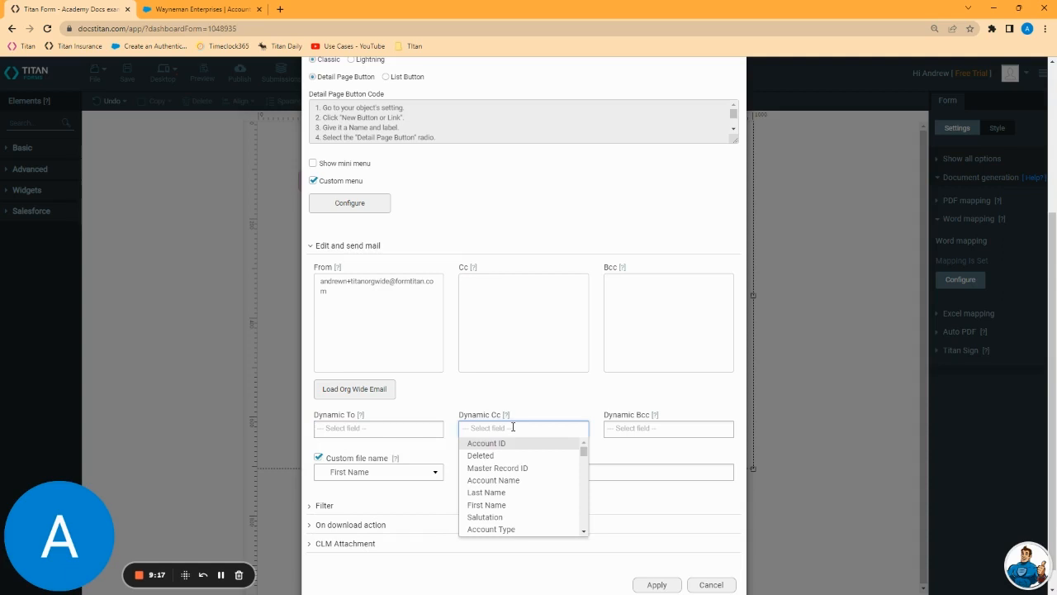
left_click(459, 398)
scroll(432, 414, "down", 1)
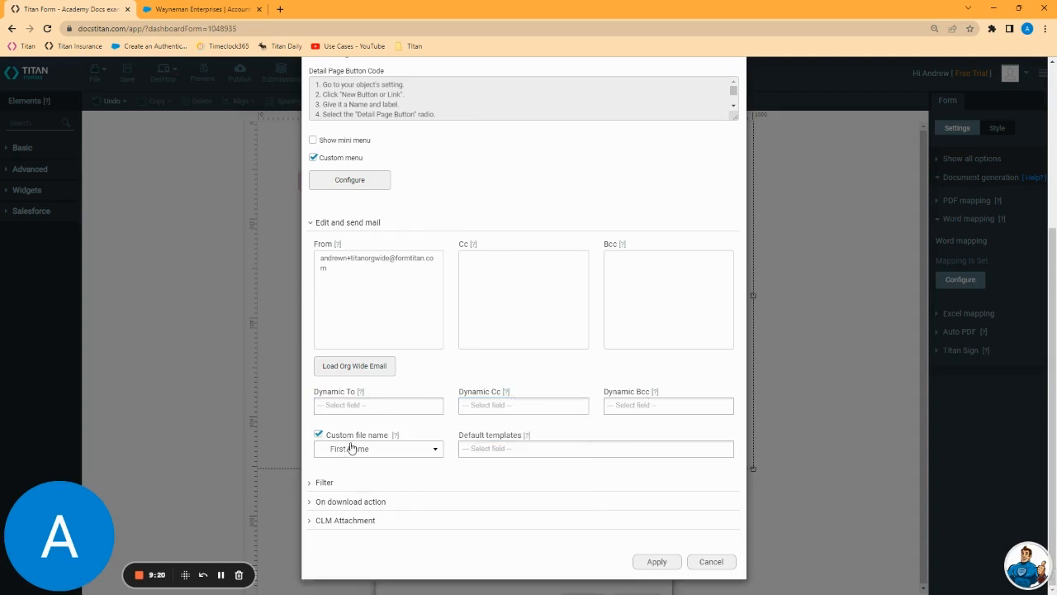
left_click(319, 435)
left_click(317, 437)
left_click(436, 451)
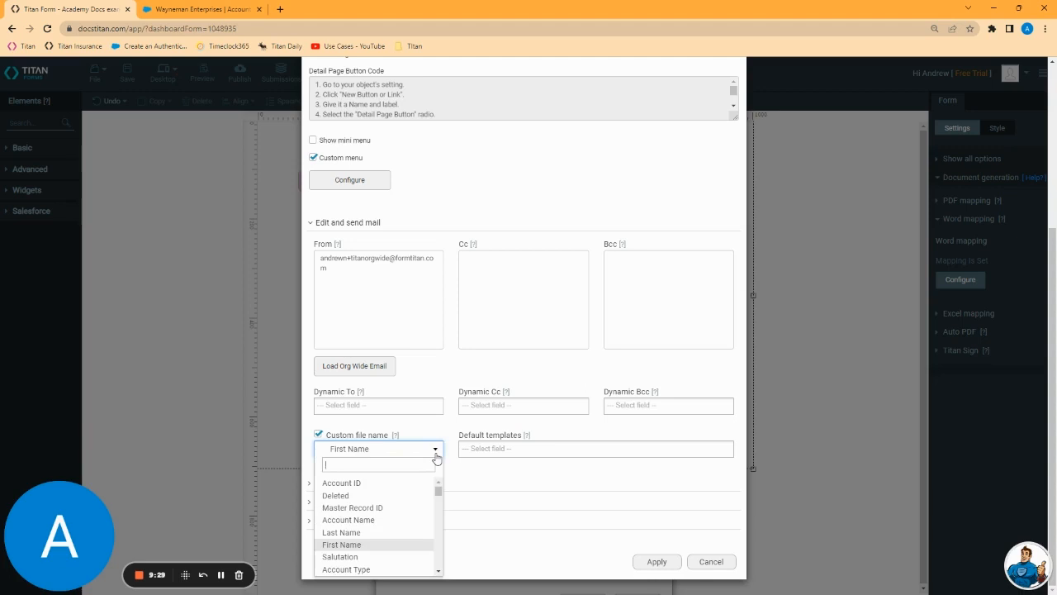
left_click(436, 454)
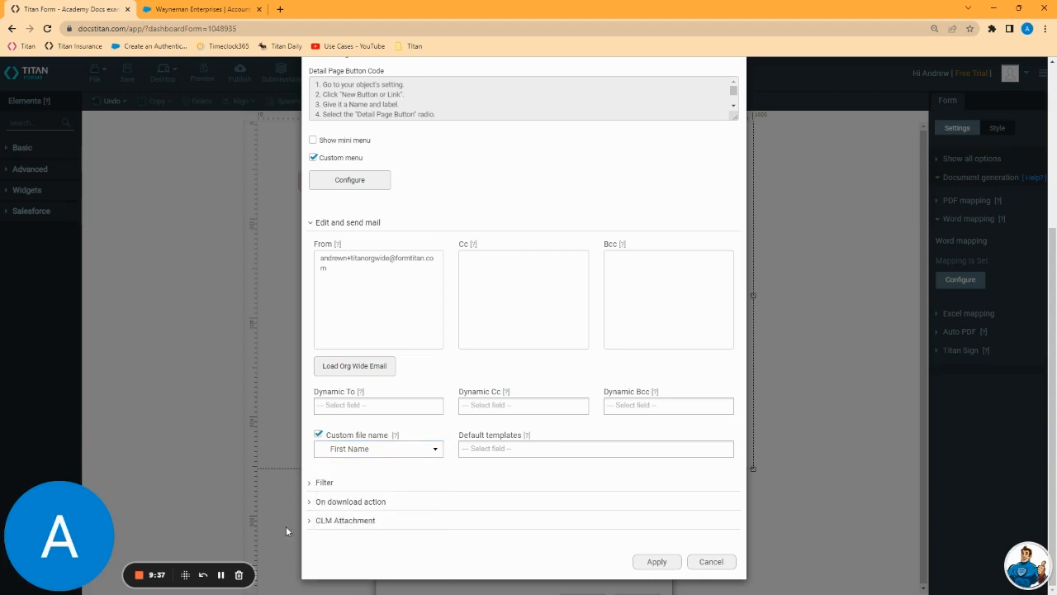
scroll(566, 336, "up", 5)
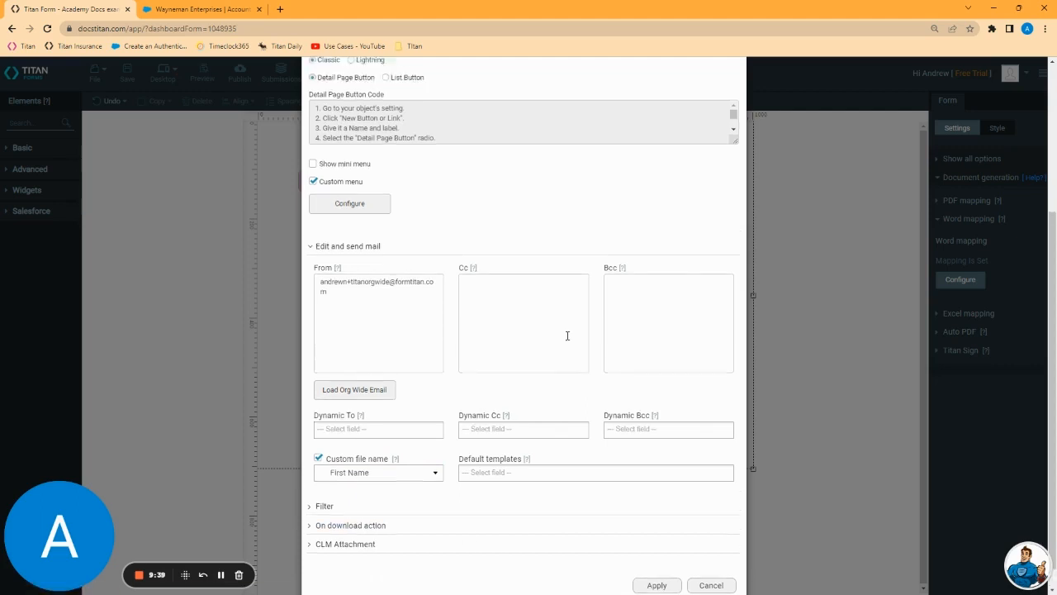
scroll(568, 335, "down", 3)
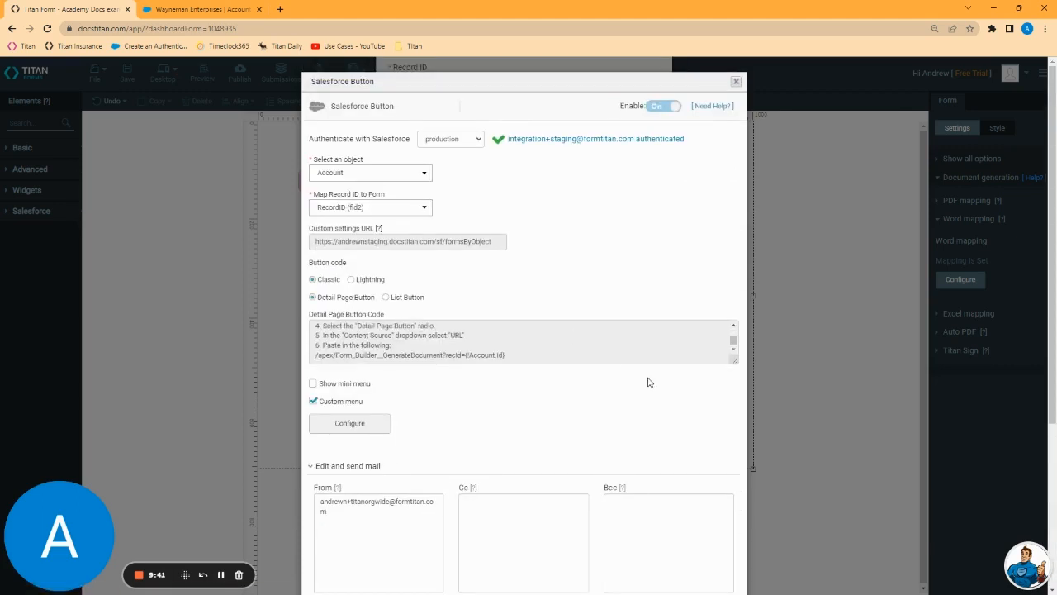
scroll(647, 380, "down", 5)
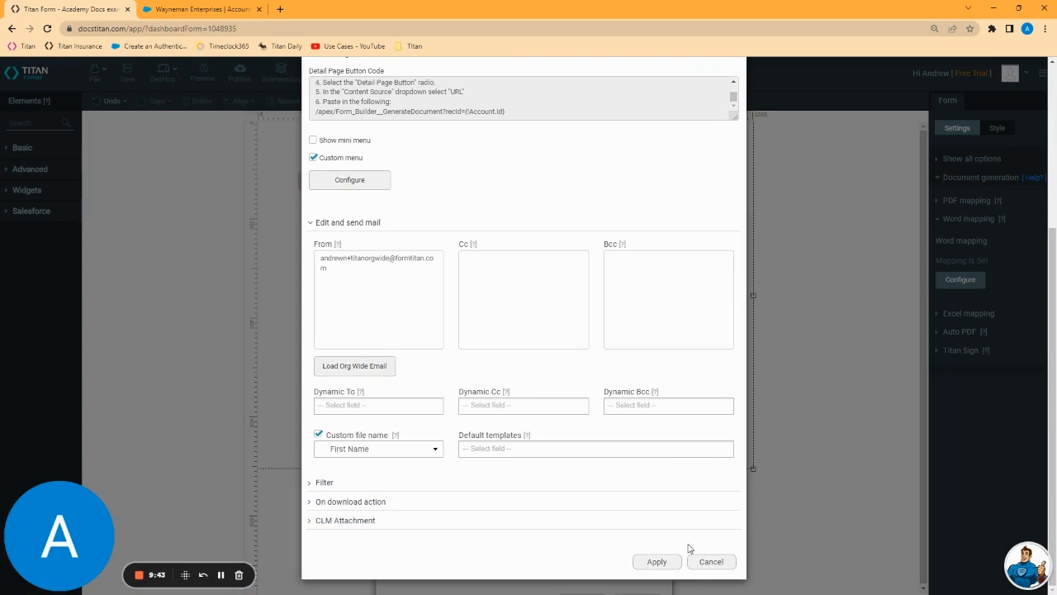